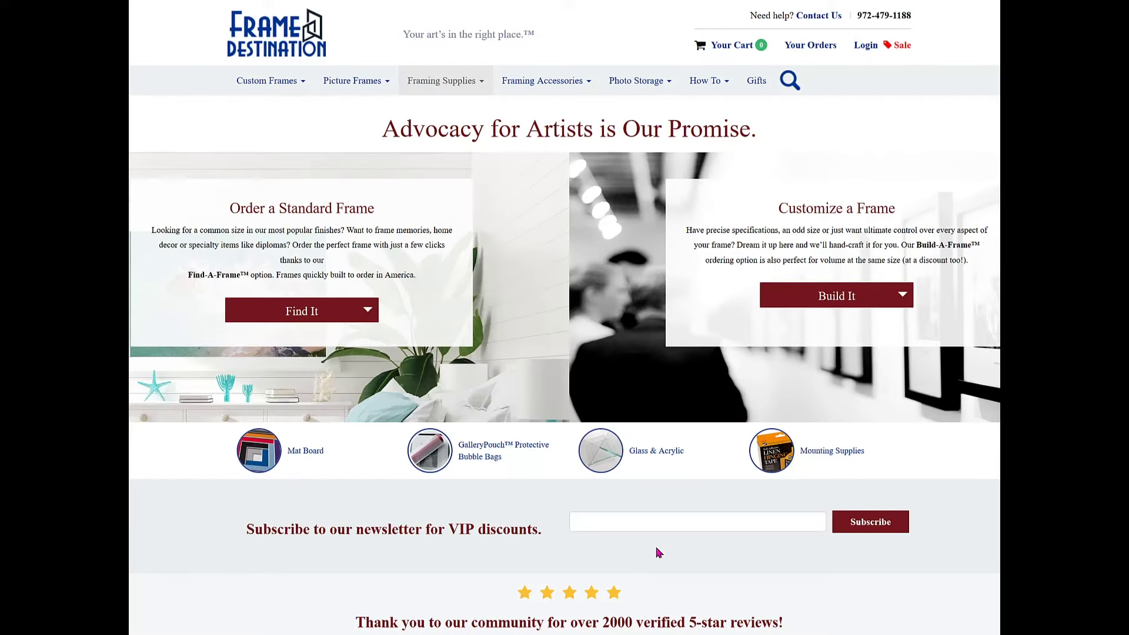
Step: From Custom Wood Frames, open the Wood Frame Profile 311 configurator for 11x14 artwork at $79.81
{"action": "mouse_move", "coordinate": [483, 88]}
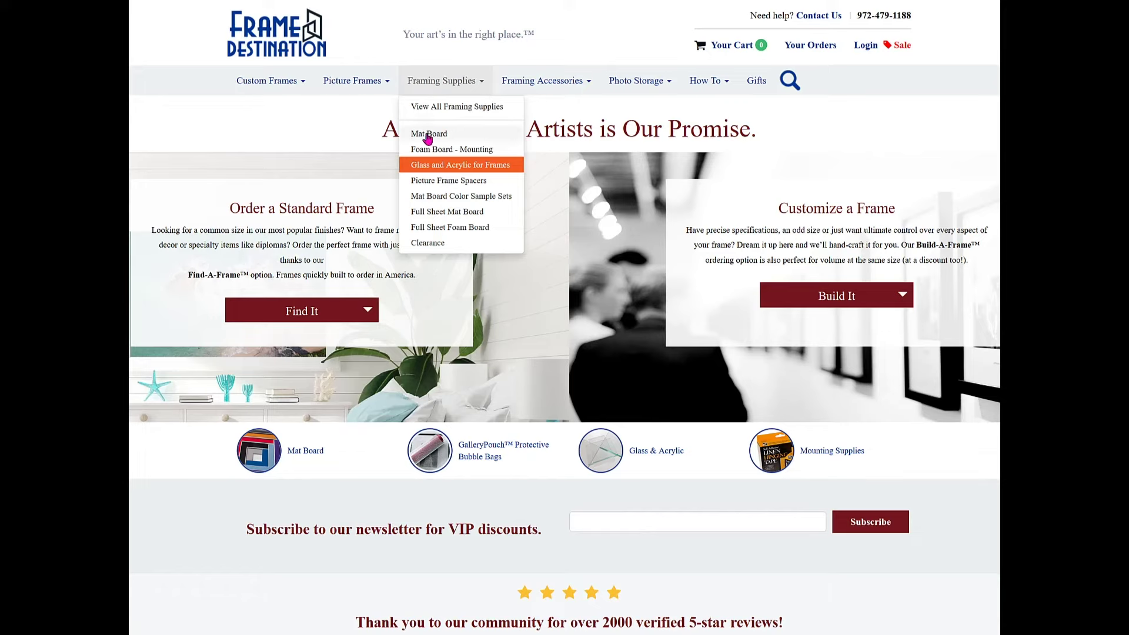
{"action": "mouse_move", "coordinate": [296, 87]}
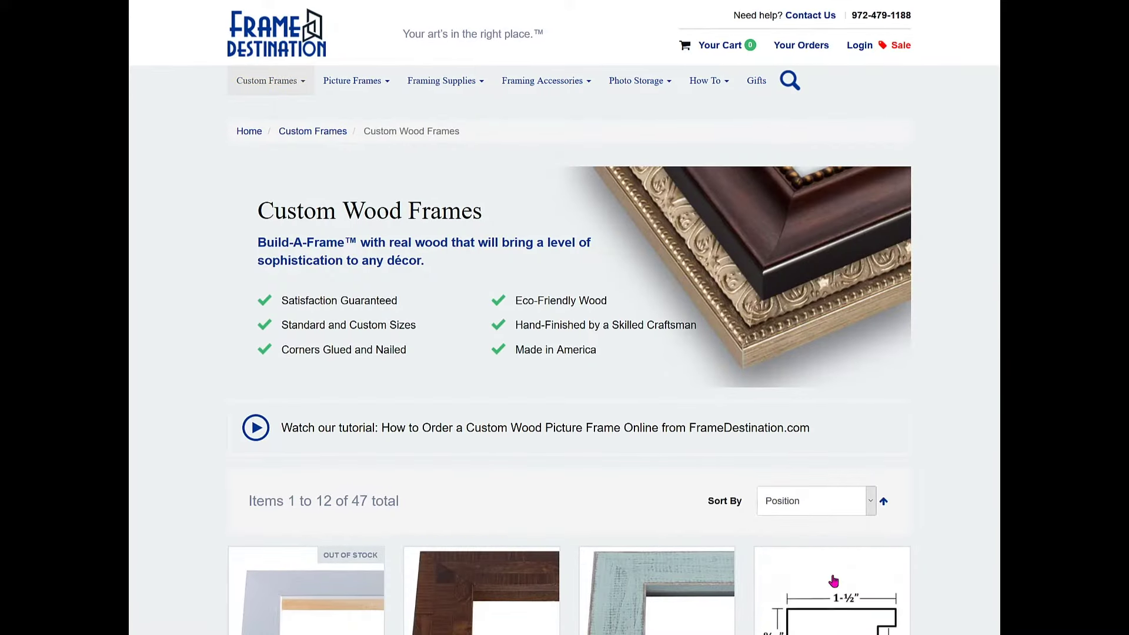
{"action": "left_click", "coordinate": [834, 581]}
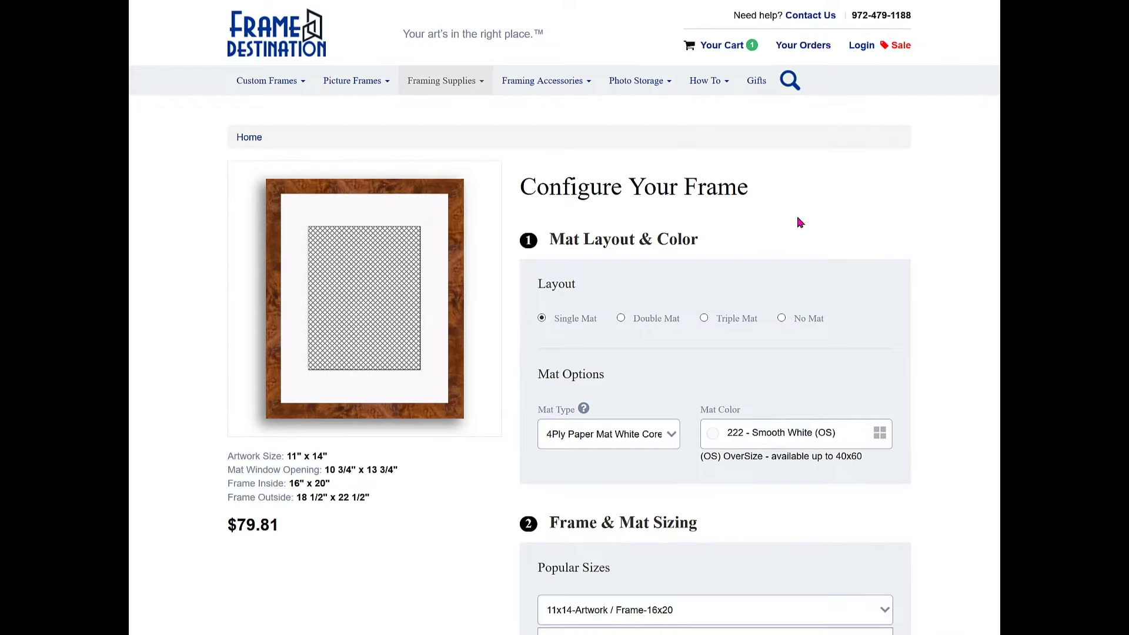
{"action": "mouse_move", "coordinate": [723, 93]}
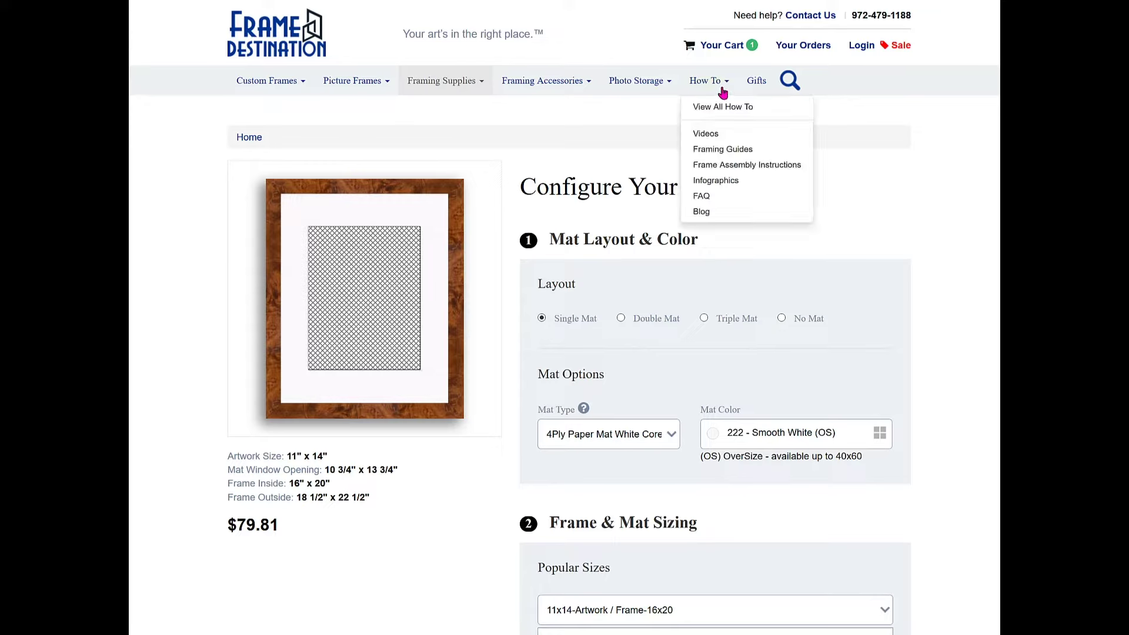
{"action": "left_click", "coordinate": [739, 153]}
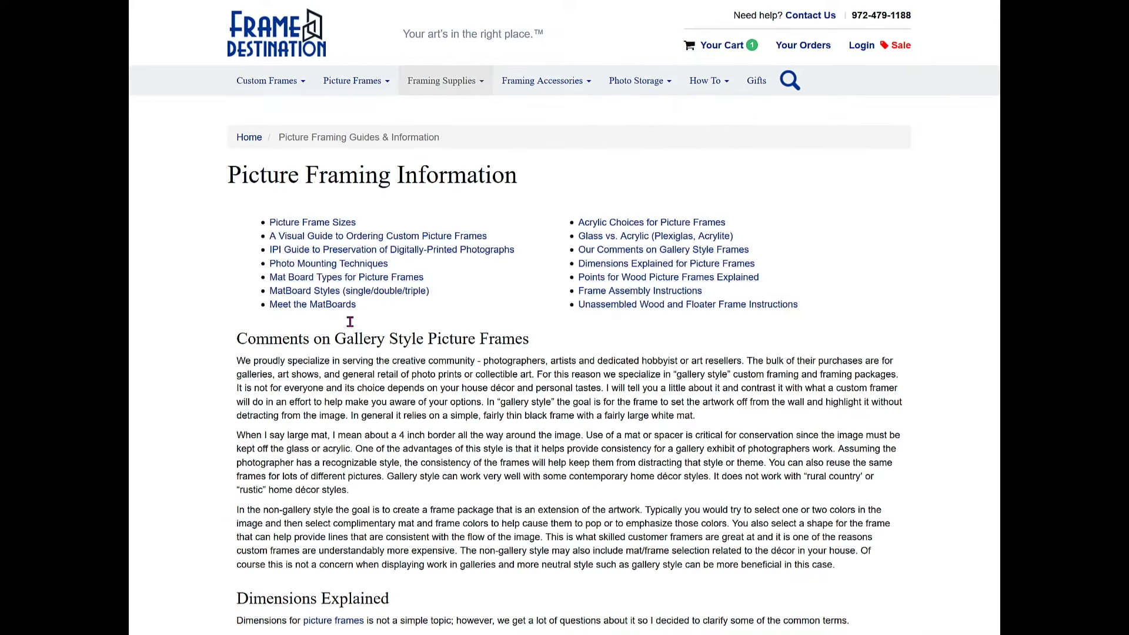
{"action": "left_click", "coordinate": [370, 292]}
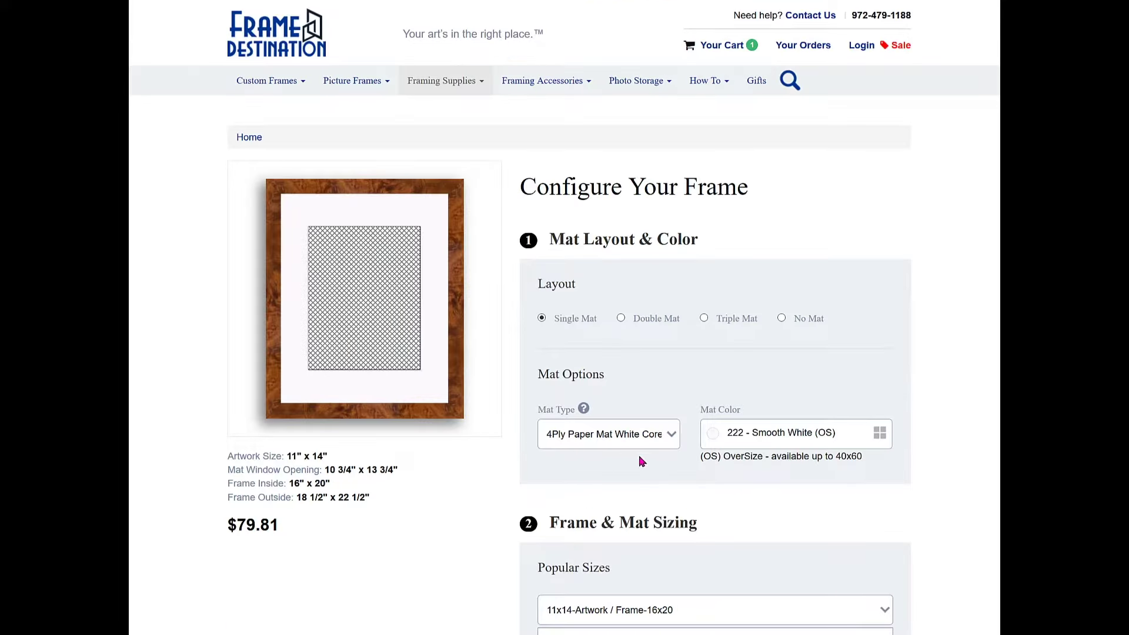
Step: Check the mat types, then go to the Picture Framing Information guides and show the Framing Supplies list
{"action": "left_click", "coordinate": [674, 438]}
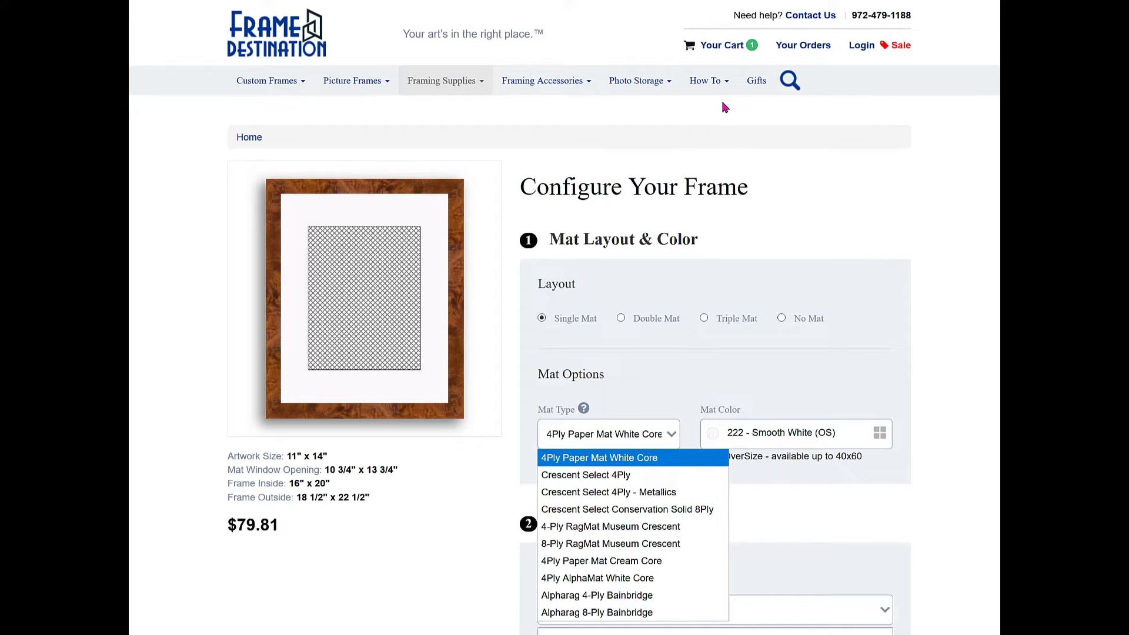
{"action": "mouse_move", "coordinate": [723, 80]}
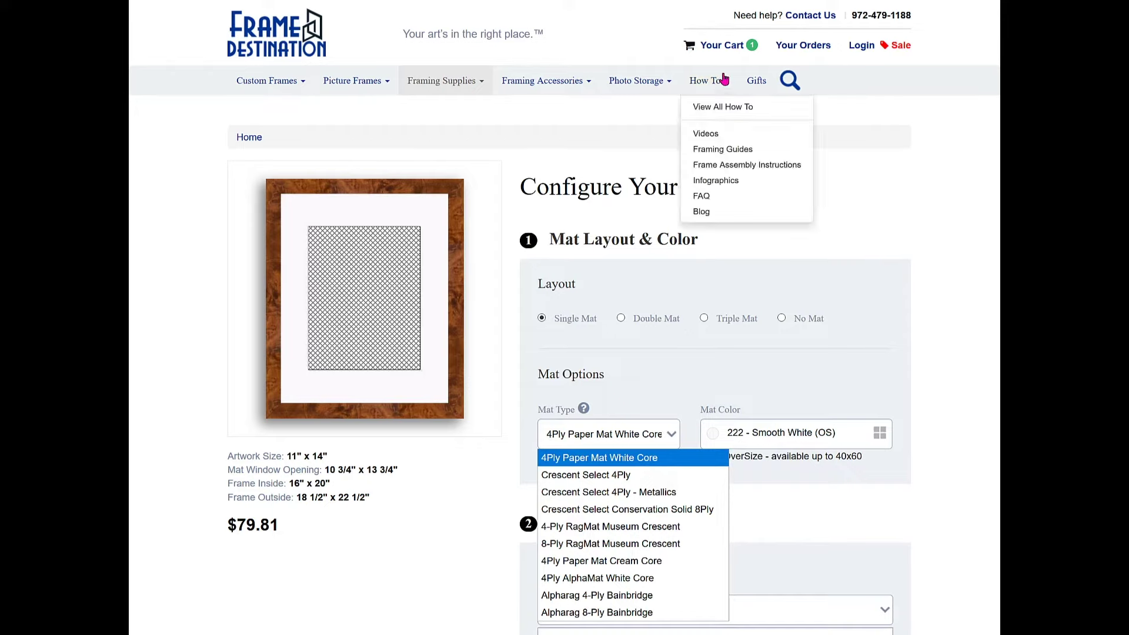
{"action": "left_click", "coordinate": [738, 152]}
{"action": "left_click", "coordinate": [738, 152]}
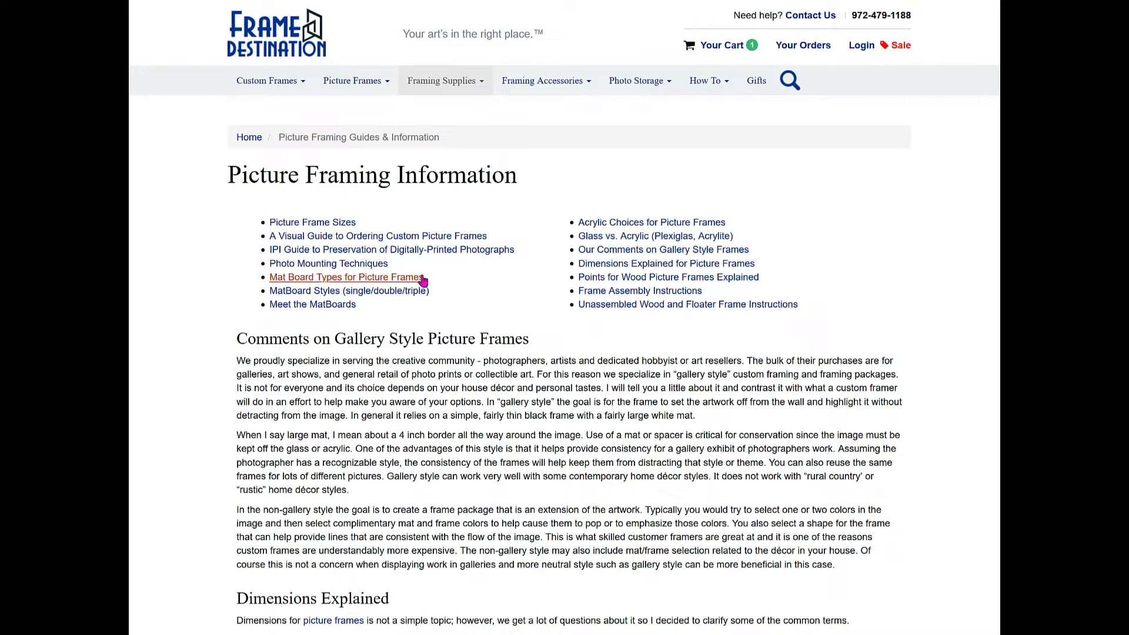
{"action": "left_click", "coordinate": [476, 88]}
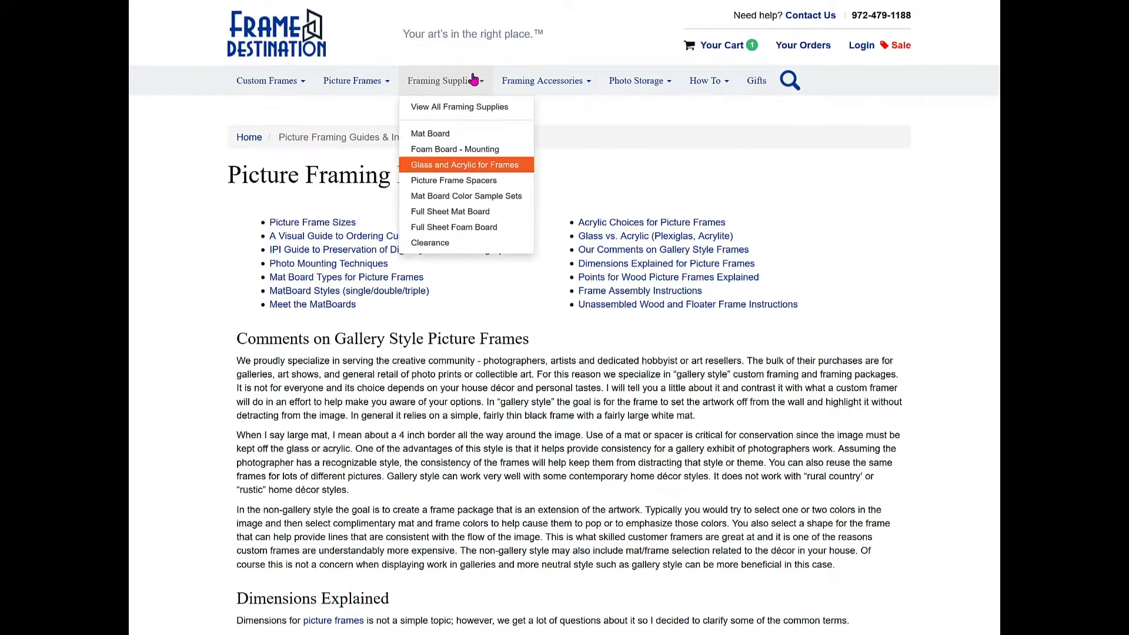
Step: Browse the Mat Board supplies and open Crescent Select 4Ply, returning to the configurator at $63.32
{"action": "left_click", "coordinate": [449, 134]}
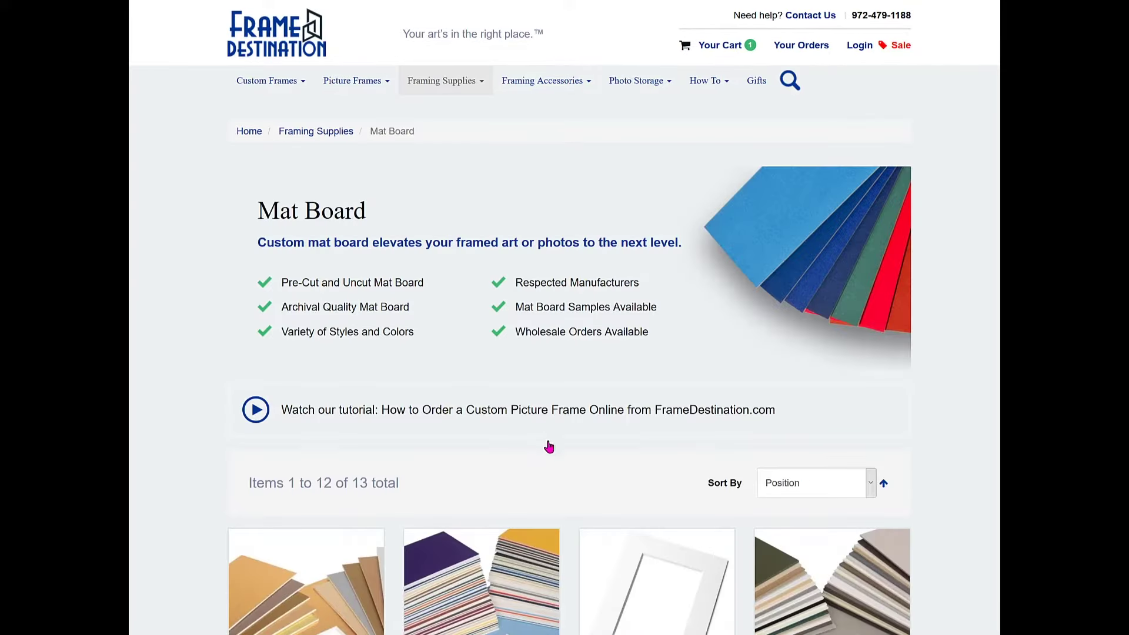
{"action": "scroll", "coordinate": [550, 449], "scroll_direction": "down", "scroll_amount": 5}
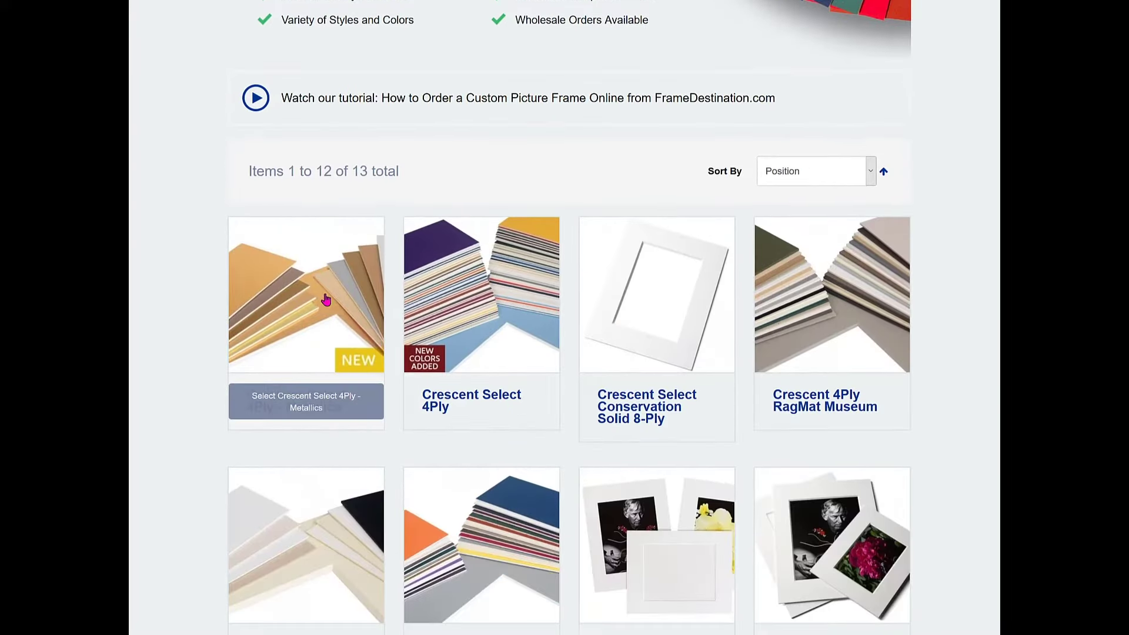
{"action": "left_click", "coordinate": [496, 306]}
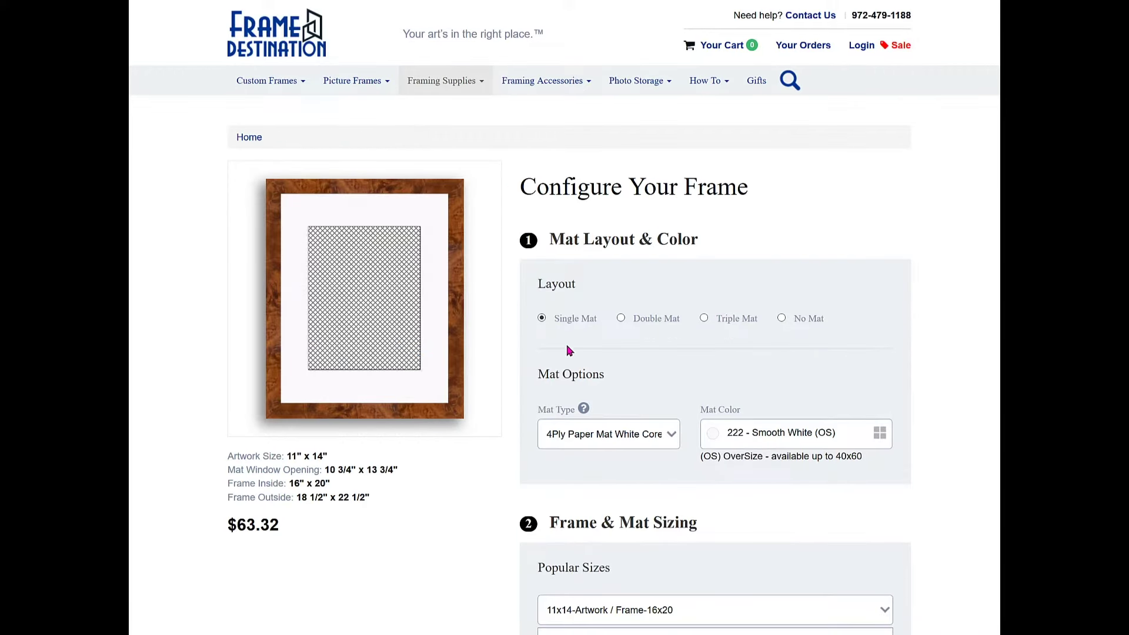
Step: Set the mat type to Crescent Select 4Ply and its colour to 9550 - Cabana, raising the price to $66.64
{"action": "left_click", "coordinate": [672, 438]}
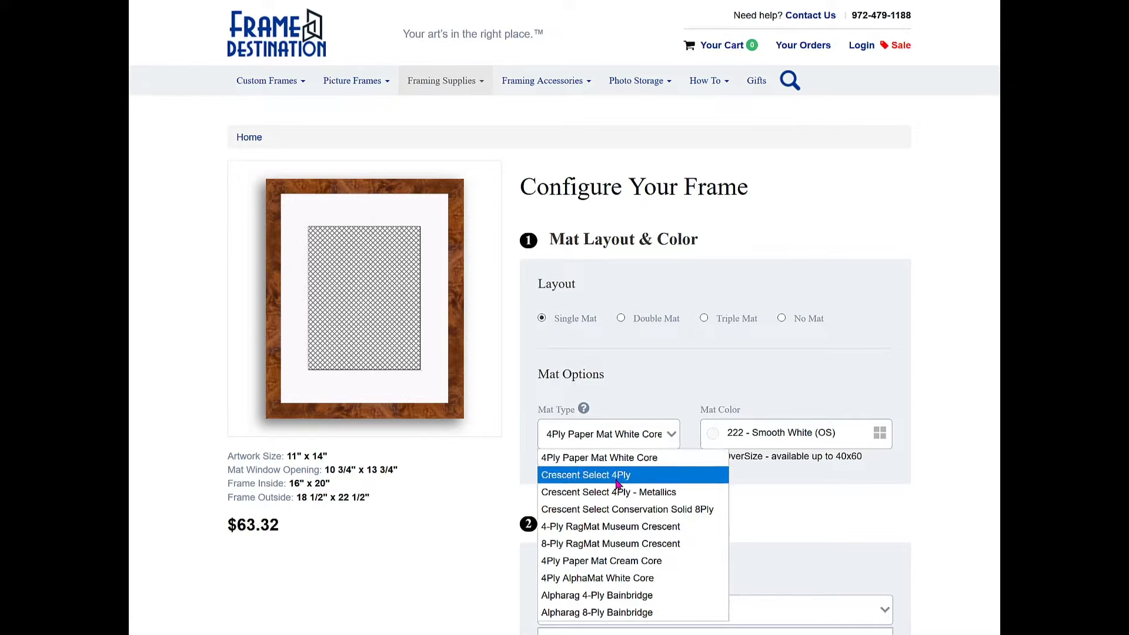
{"action": "left_click", "coordinate": [638, 480]}
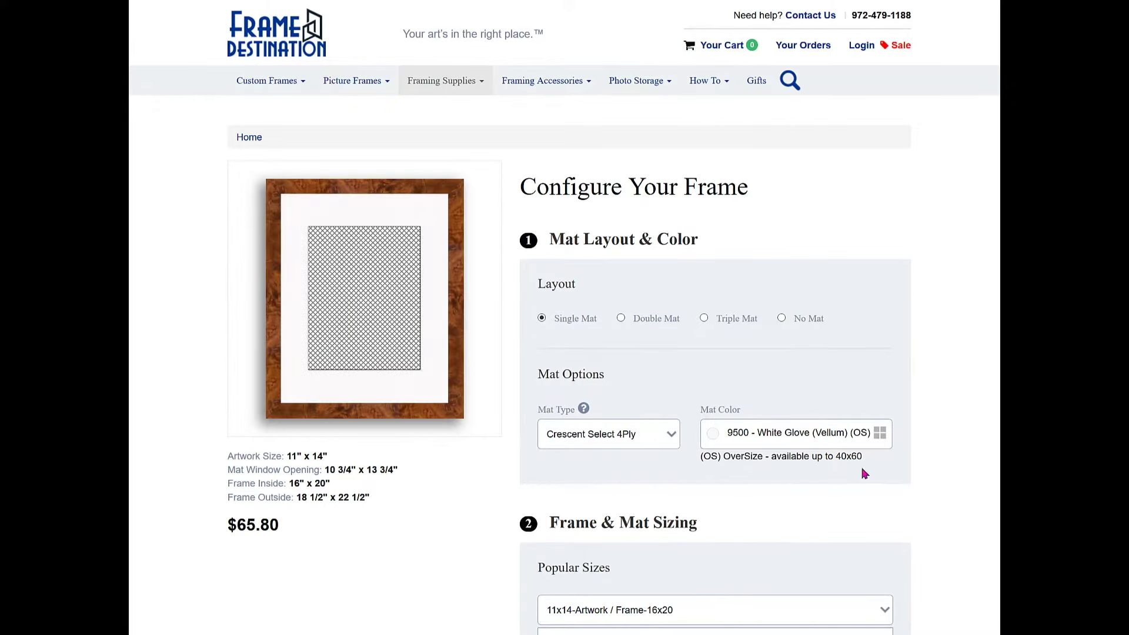
{"action": "left_click", "coordinate": [880, 434]}
{"action": "scroll", "coordinate": [630, 416], "scroll_direction": "down", "scroll_amount": 15}
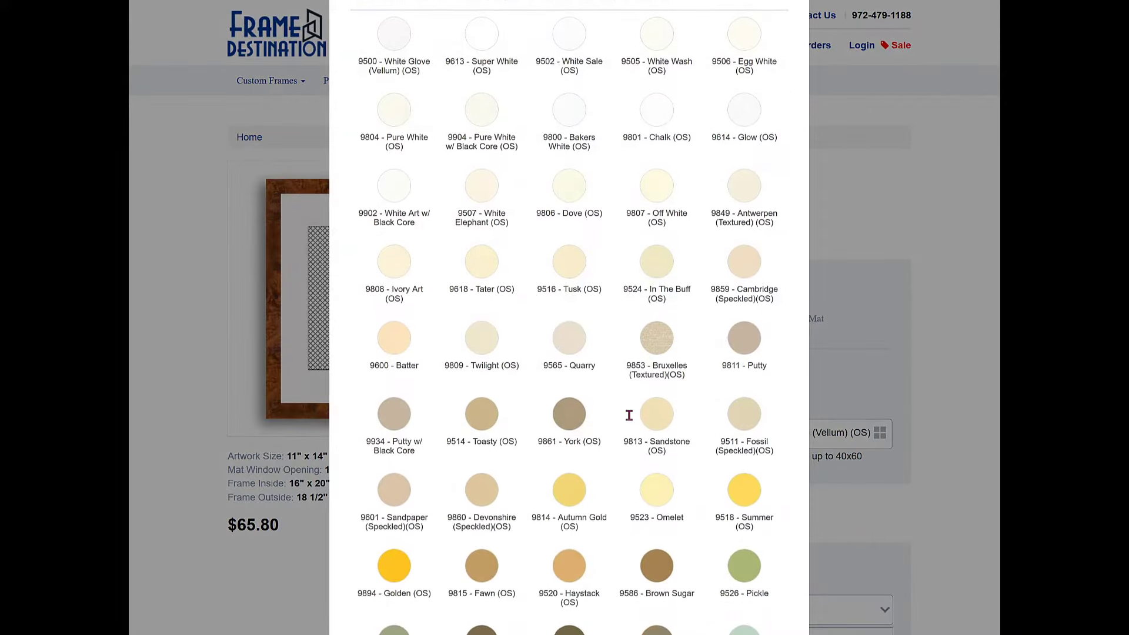
{"action": "scroll", "coordinate": [630, 420], "scroll_direction": "down", "scroll_amount": 4}
{"action": "scroll", "coordinate": [623, 420], "scroll_direction": "up", "scroll_amount": 7}
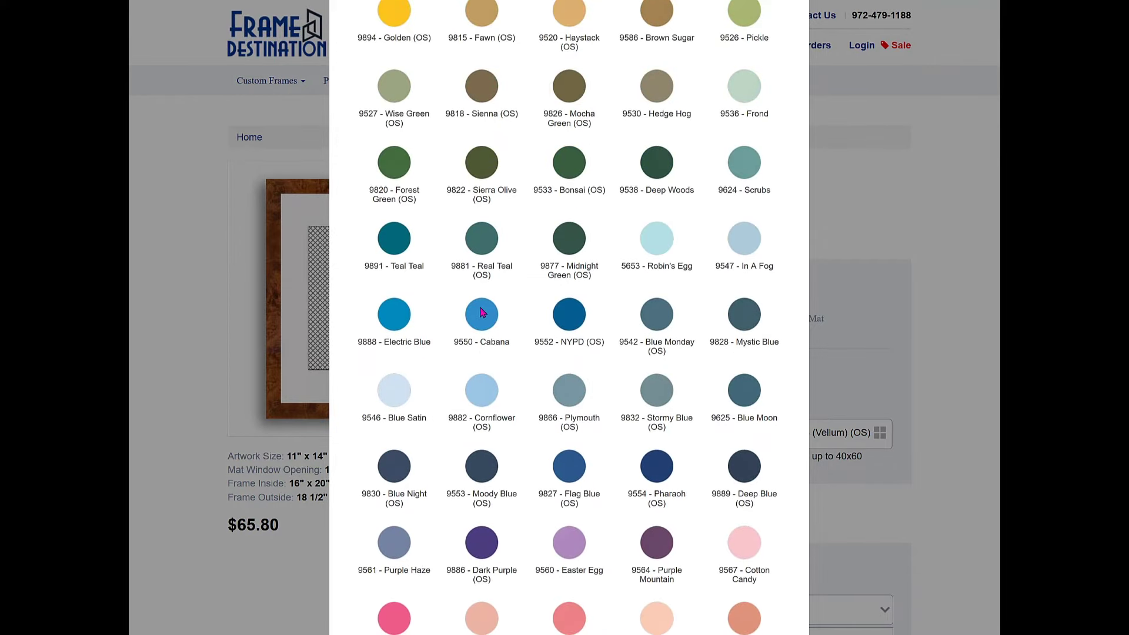
{"action": "left_click", "coordinate": [482, 312]}
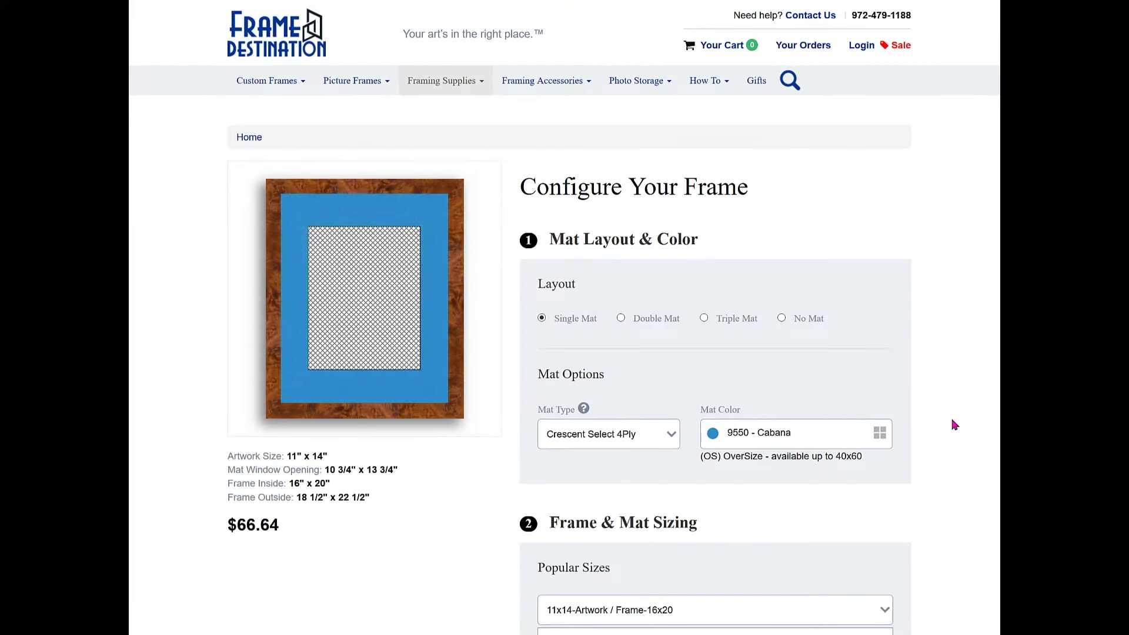
Step: Change the popular preset size to 11x14 artwork in a 14x18 frame
{"action": "scroll", "coordinate": [961, 321], "scroll_direction": "down", "scroll_amount": 5}
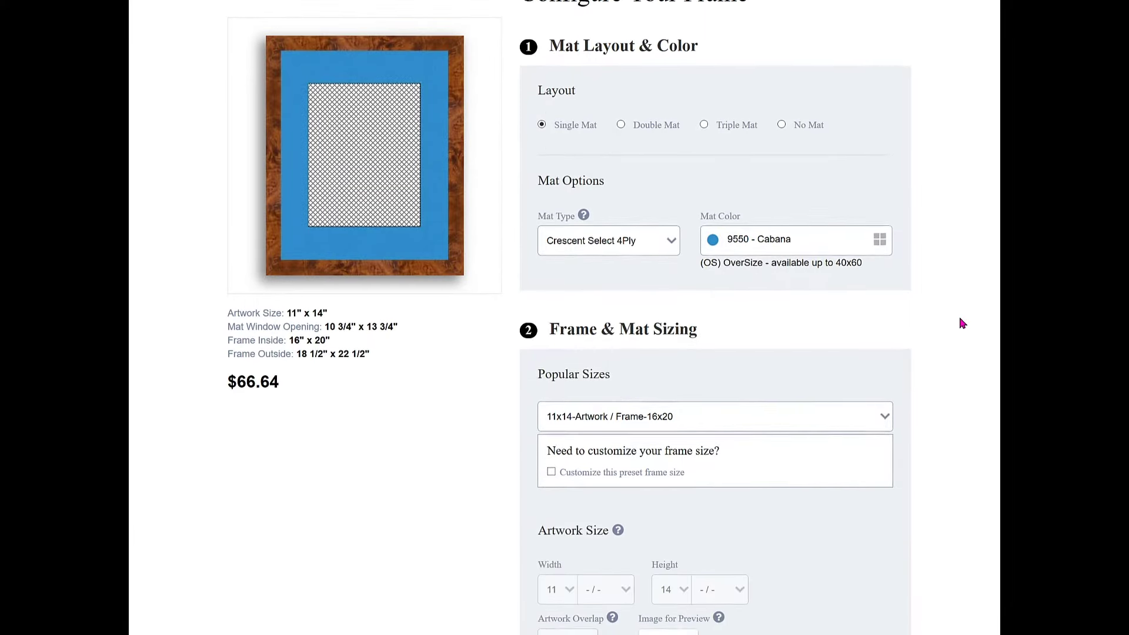
{"action": "scroll", "coordinate": [962, 323], "scroll_direction": "down", "scroll_amount": 4}
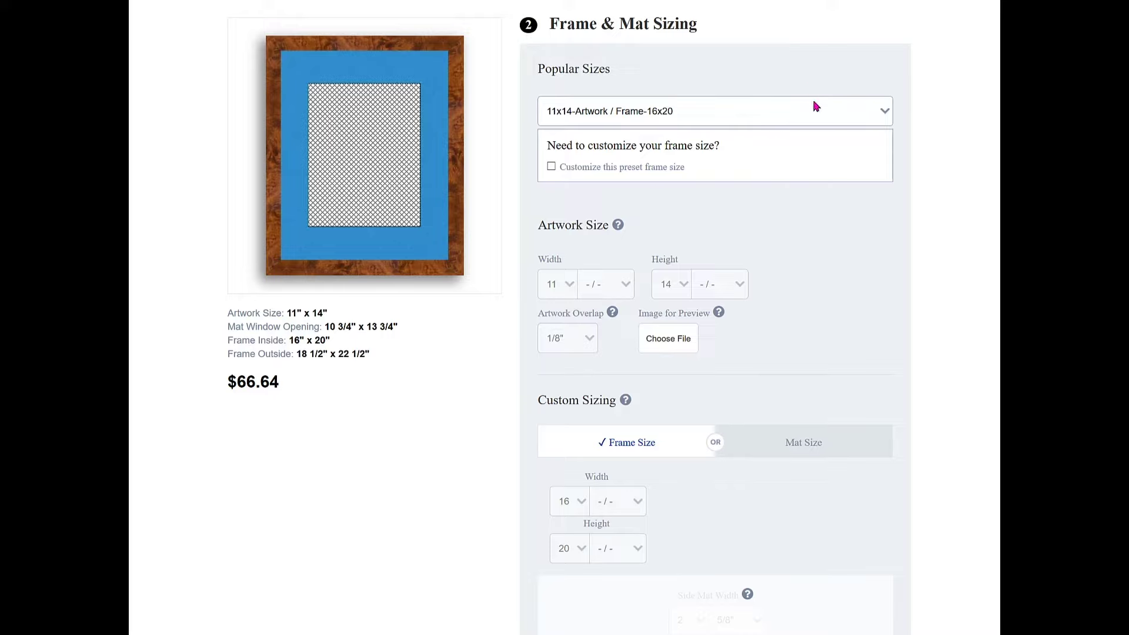
{"action": "scroll", "coordinate": [520, 188], "scroll_direction": "down", "scroll_amount": 15}
{"action": "left_click", "coordinate": [887, 112]}
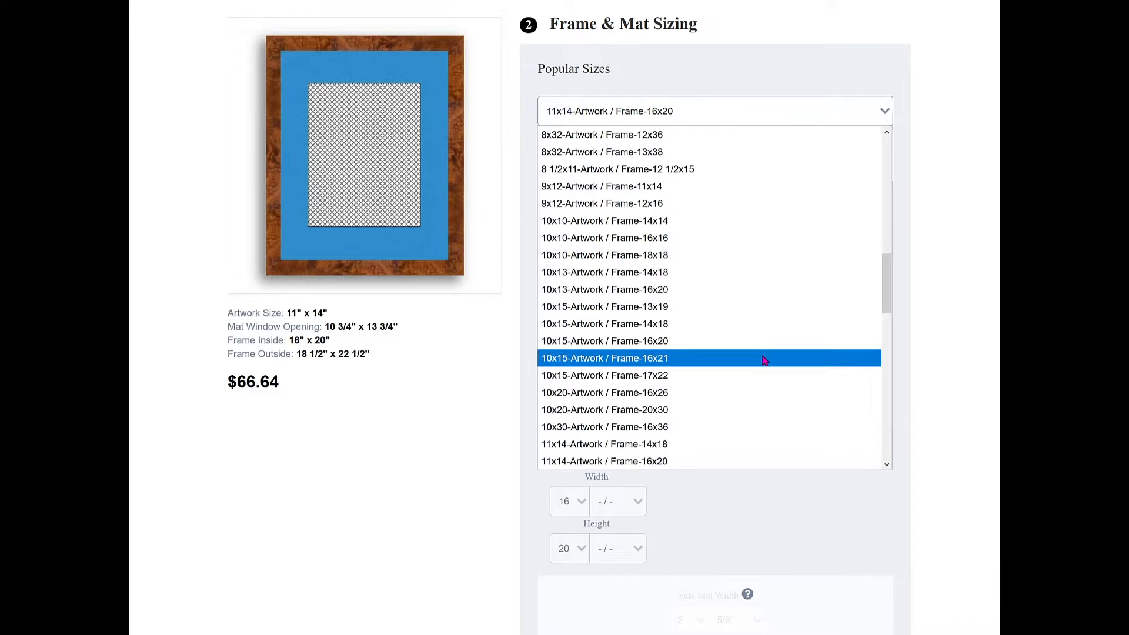
{"action": "scroll", "coordinate": [763, 356], "scroll_direction": "down", "scroll_amount": 1}
{"action": "scroll", "coordinate": [763, 356], "scroll_direction": "down", "scroll_amount": 1}
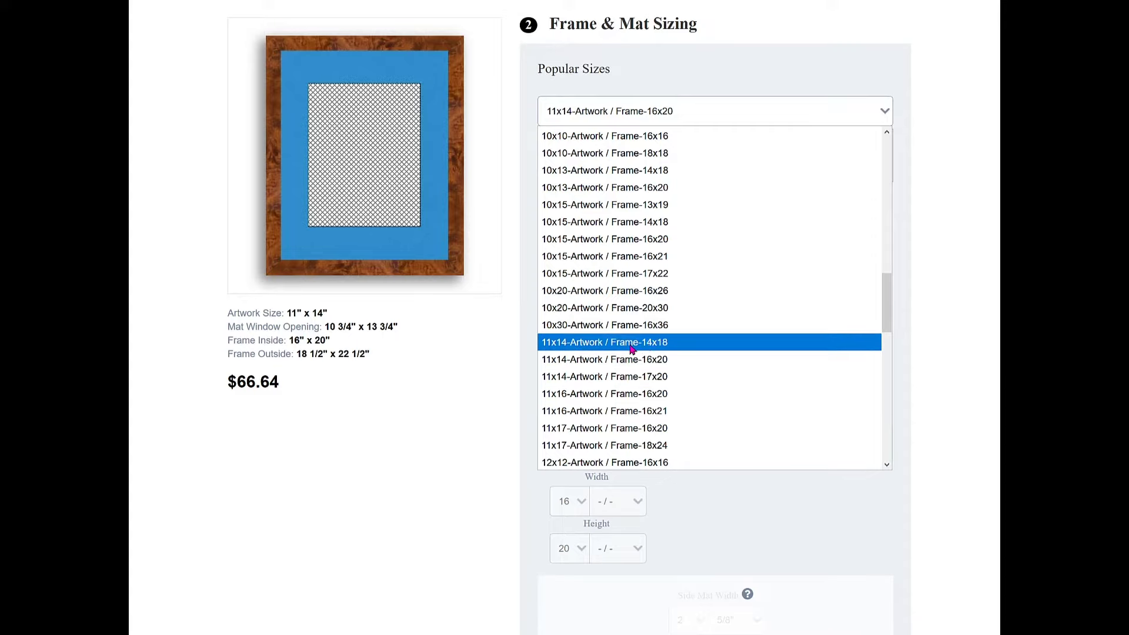
{"action": "left_click", "coordinate": [653, 344]}
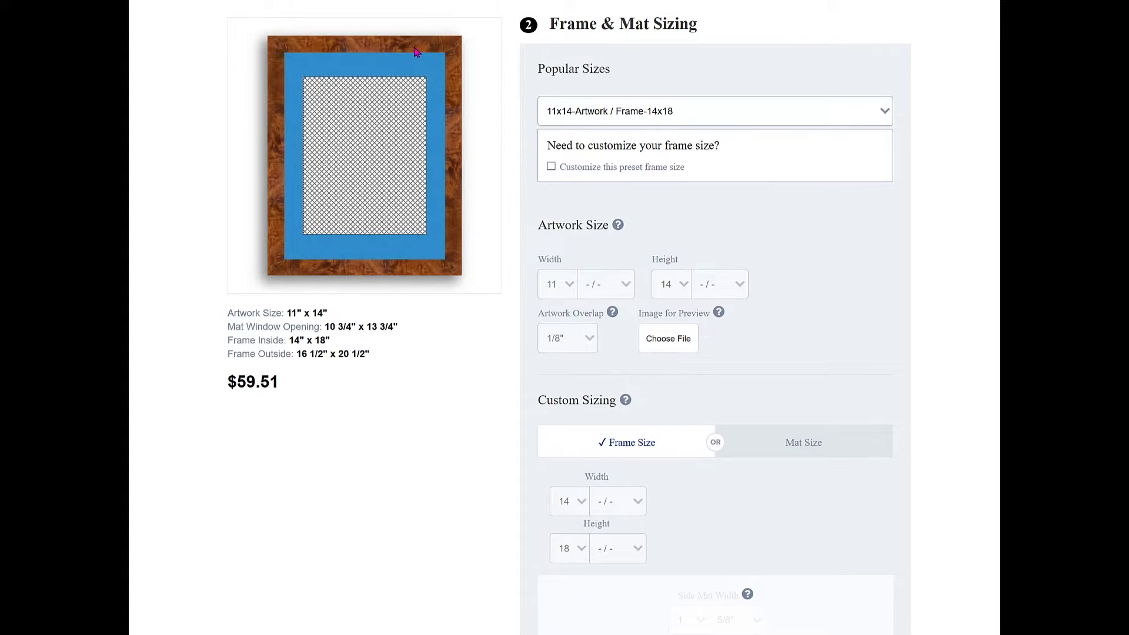
Step: Switch the preset to 11x14 artwork in a 17x20 frame, priced at $68.51
{"action": "left_click", "coordinate": [876, 112]}
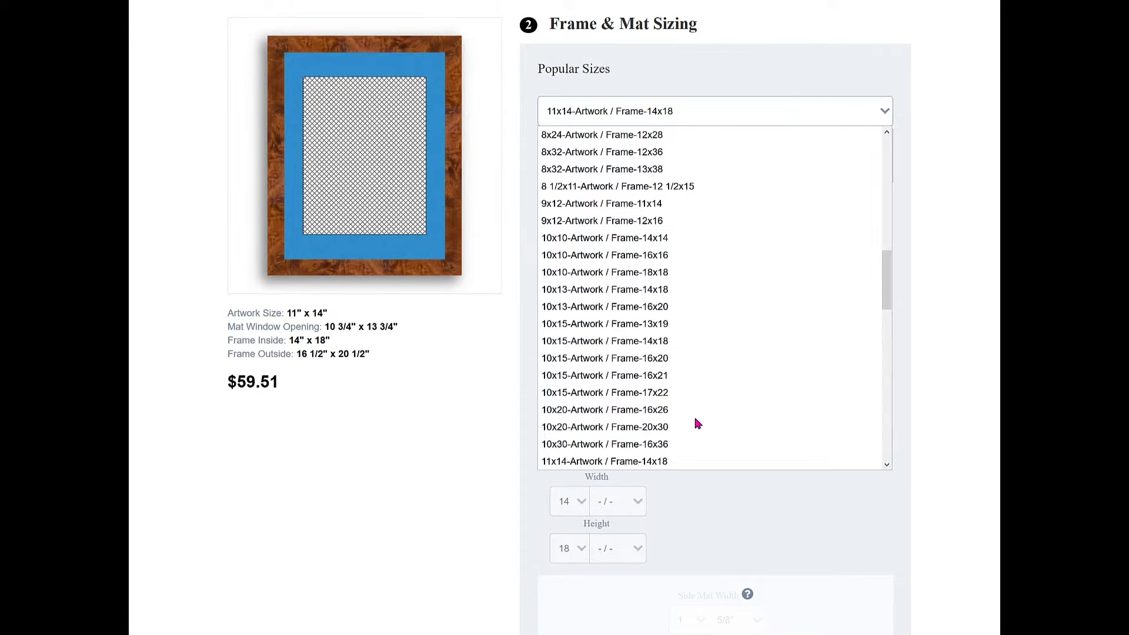
{"action": "scroll", "coordinate": [694, 421], "scroll_direction": "down", "scroll_amount": 1}
{"action": "left_click", "coordinate": [671, 430]}
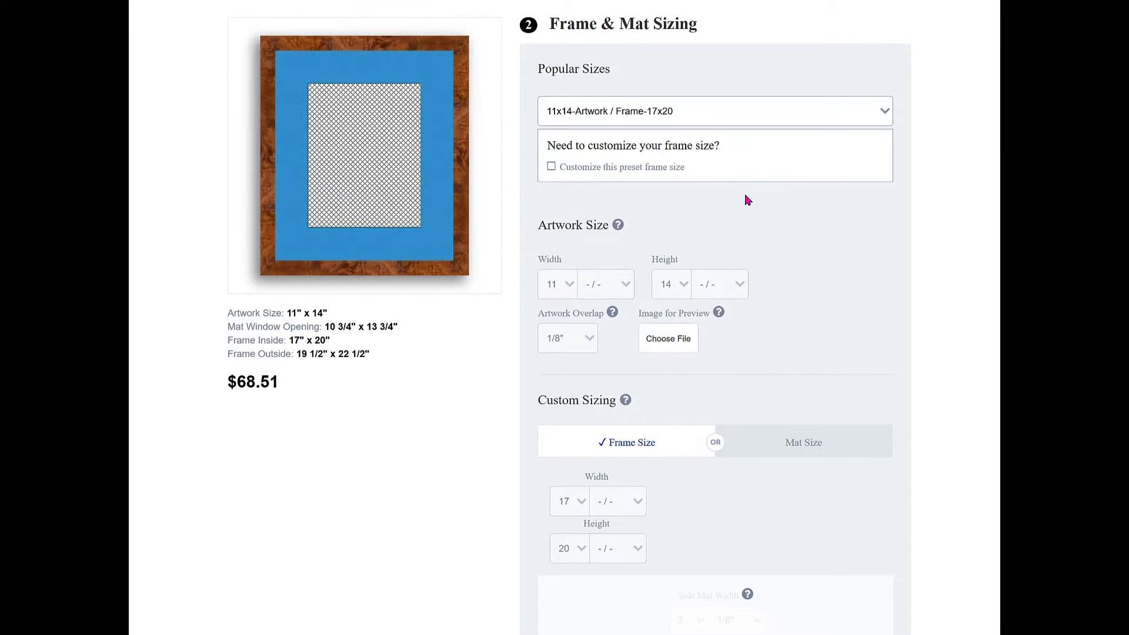
Step: Enable customizing the preset frame size, keeping the artwork width at 11 with no fraction
{"action": "left_click", "coordinate": [551, 166]}
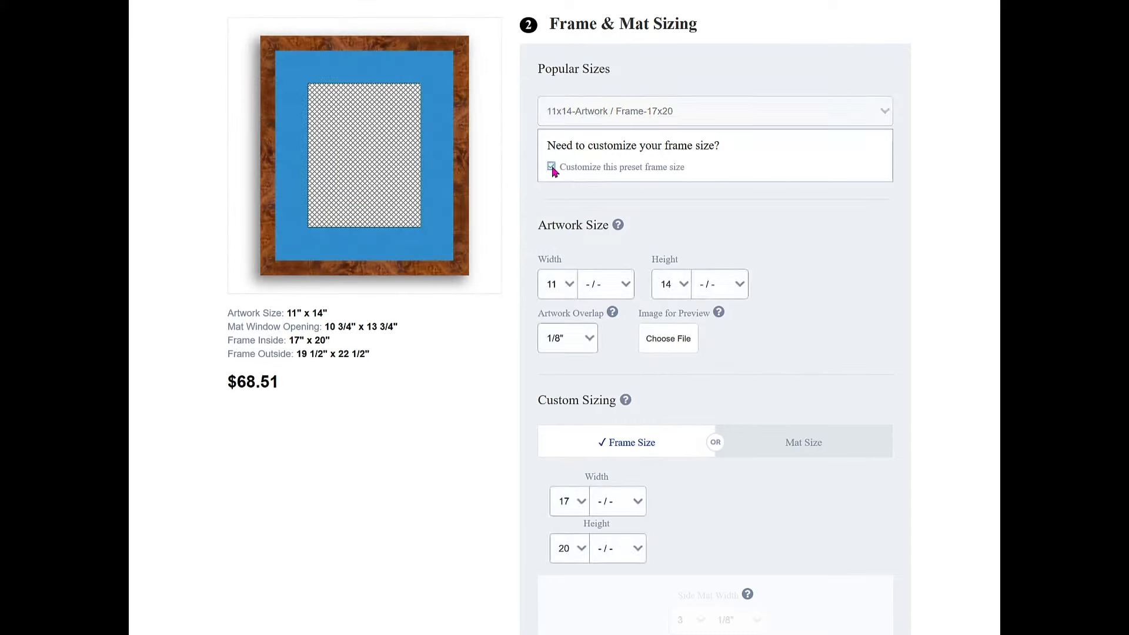
{"action": "left_click", "coordinate": [569, 286]}
{"action": "left_click", "coordinate": [571, 294]}
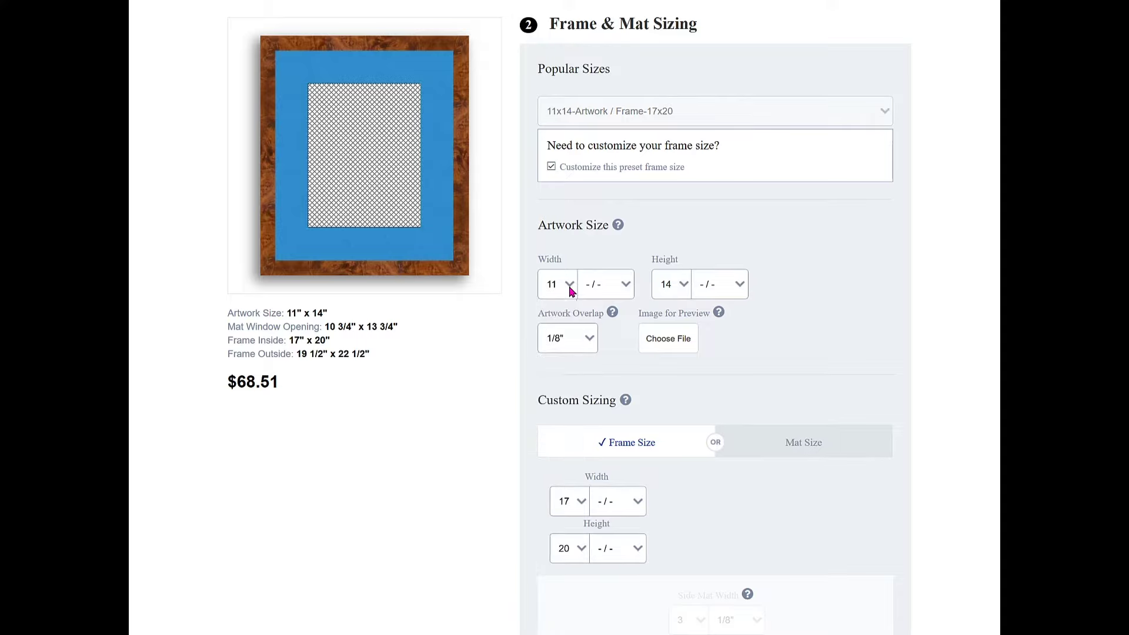
{"action": "left_click", "coordinate": [626, 288]}
{"action": "left_click", "coordinate": [634, 253]}
Step: Try an artwork overlap of 1/4", then set it back to 1/8"
{"action": "left_click", "coordinate": [590, 340]}
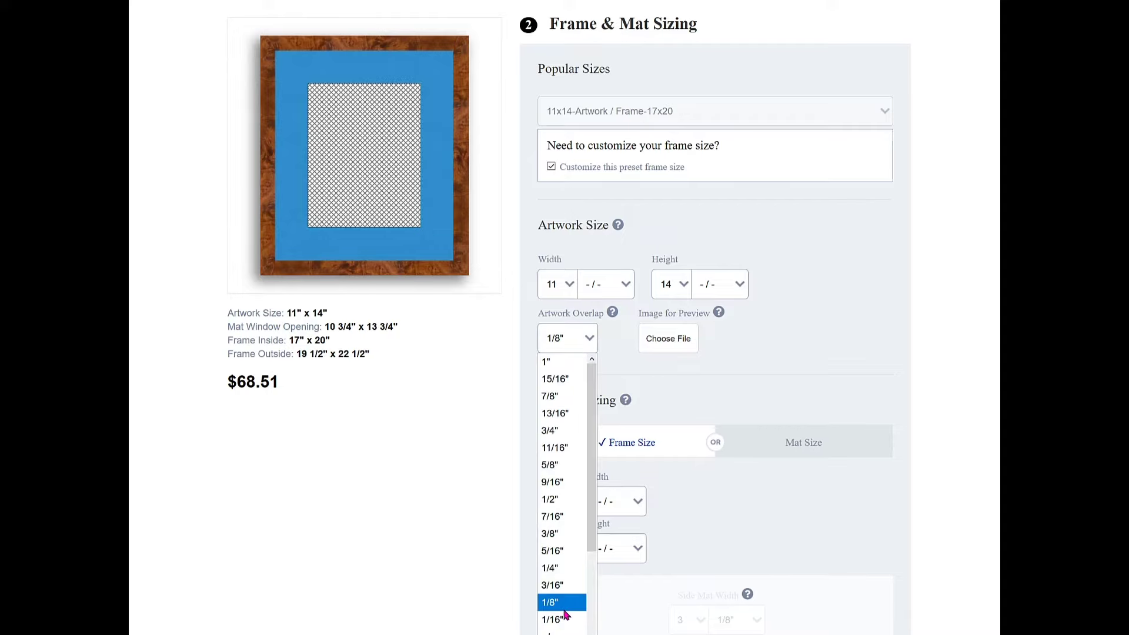
{"action": "left_click", "coordinate": [558, 568]}
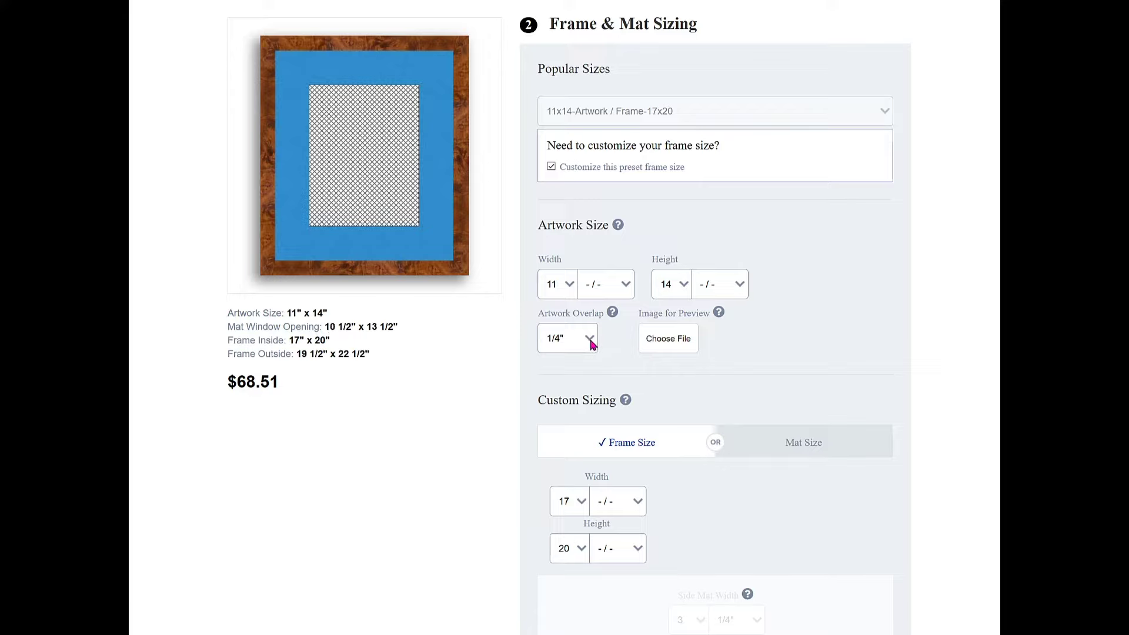
{"action": "left_click", "coordinate": [590, 341]}
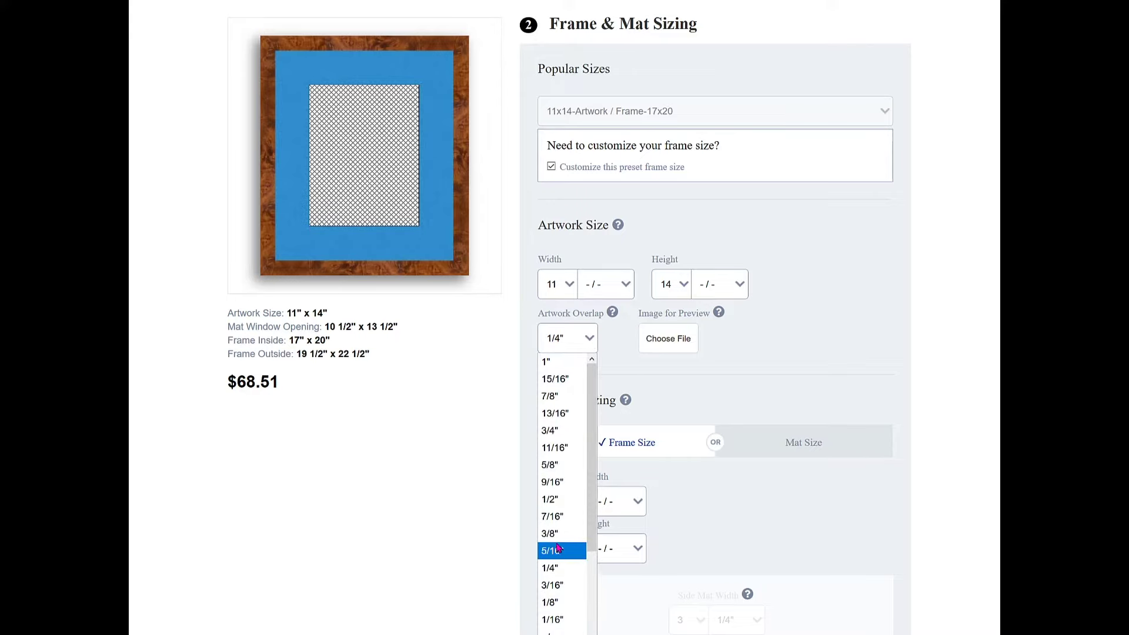
{"action": "left_click", "coordinate": [555, 604]}
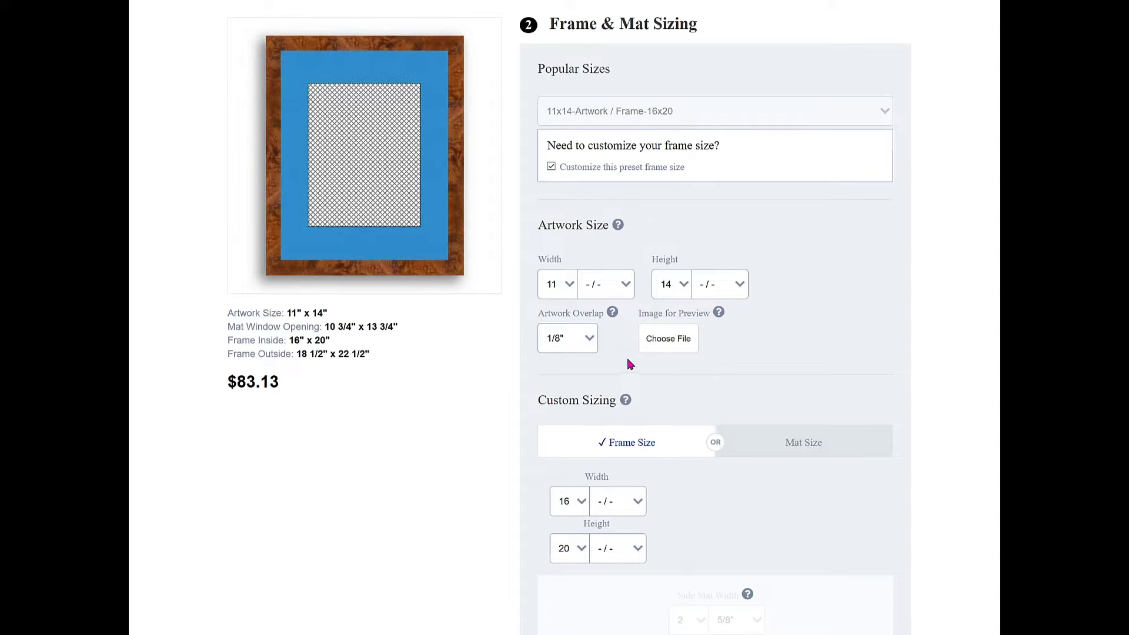
{"action": "left_click", "coordinate": [590, 344]}
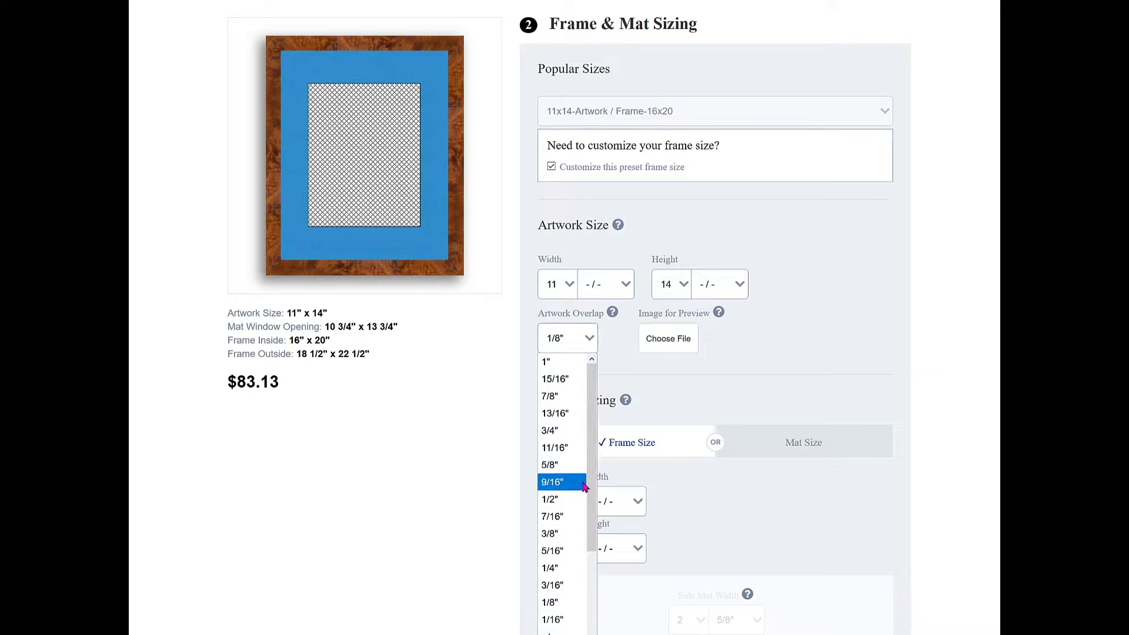
{"action": "scroll", "coordinate": [589, 493], "scroll_direction": "down", "scroll_amount": 1}
{"action": "left_click_drag", "start_coordinate": [590, 492], "coordinate": [588, 600]}
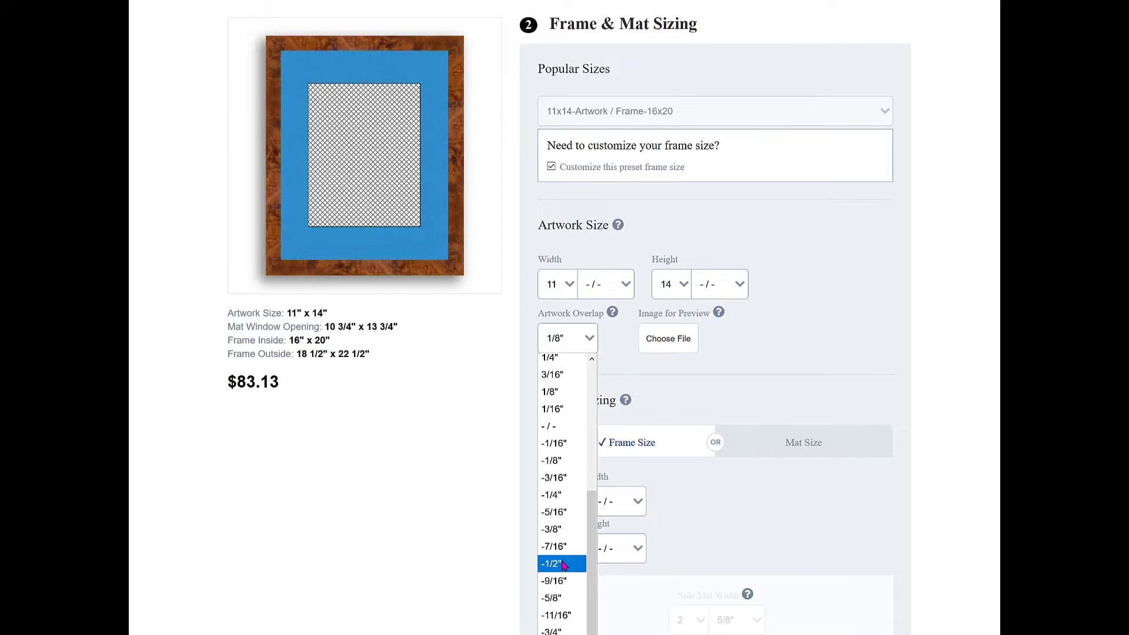
{"action": "left_click", "coordinate": [564, 565]}
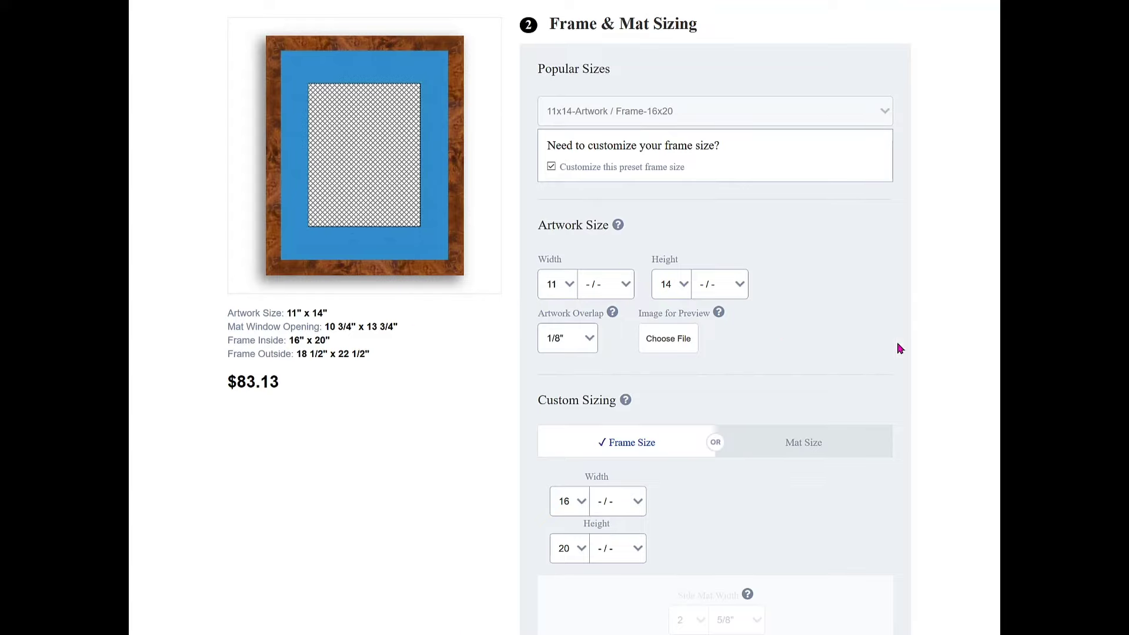
{"action": "scroll", "coordinate": [899, 348], "scroll_direction": "down", "scroll_amount": 3}
{"action": "scroll", "coordinate": [899, 349], "scroll_direction": "down", "scroll_amount": 3}
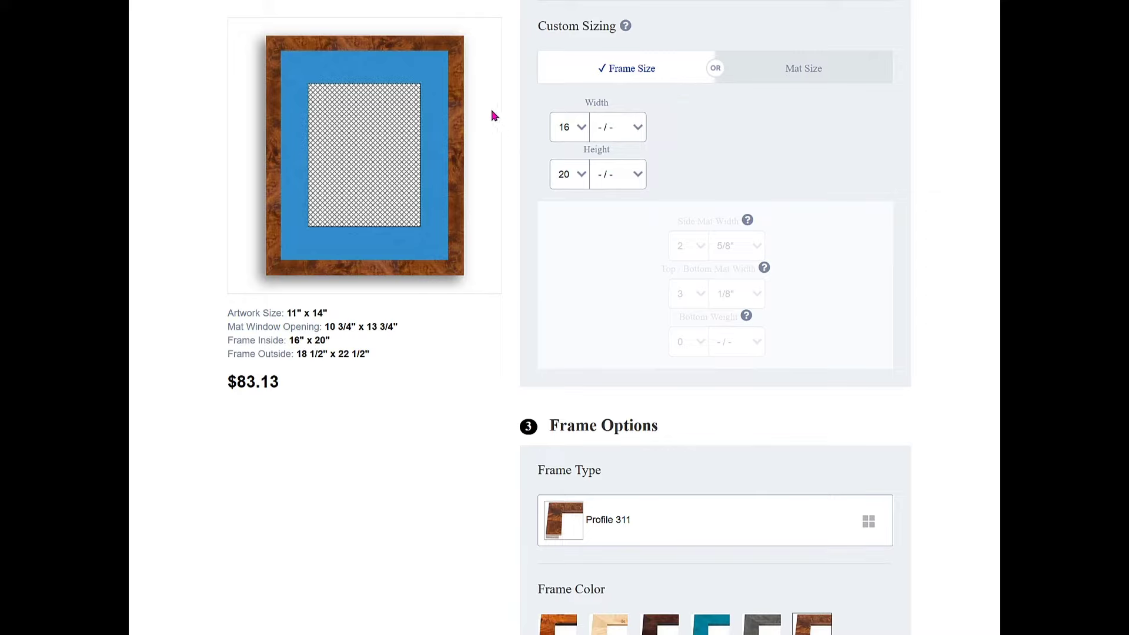
{"action": "left_click", "coordinate": [582, 130]}
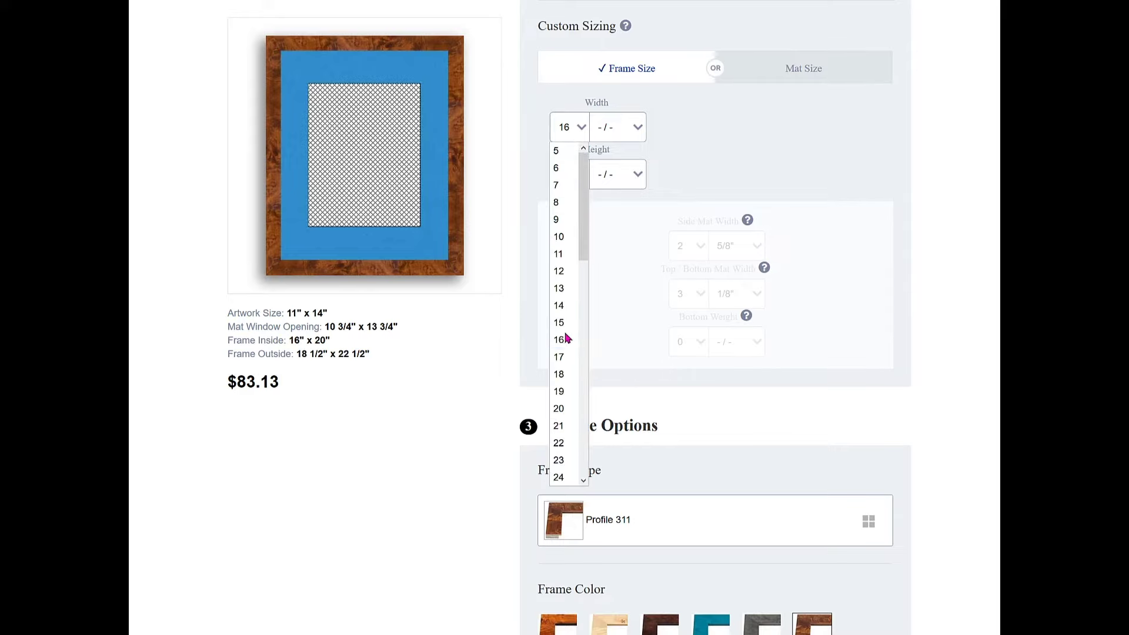
{"action": "left_click", "coordinate": [561, 409]}
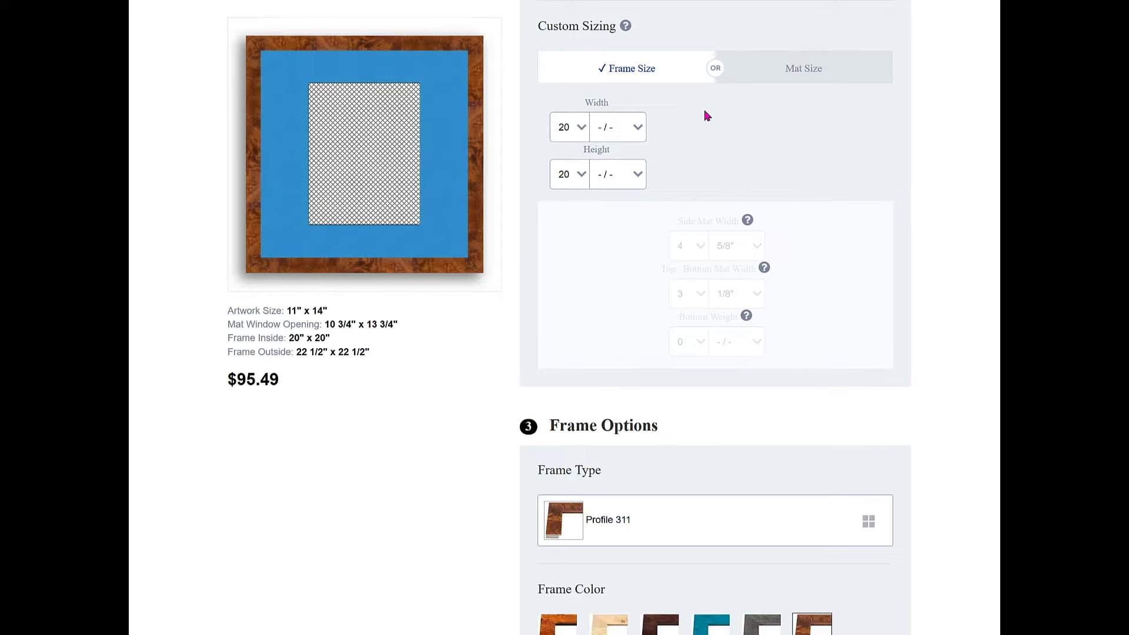
{"action": "left_click", "coordinate": [565, 127]}
{"action": "left_click", "coordinate": [559, 321]}
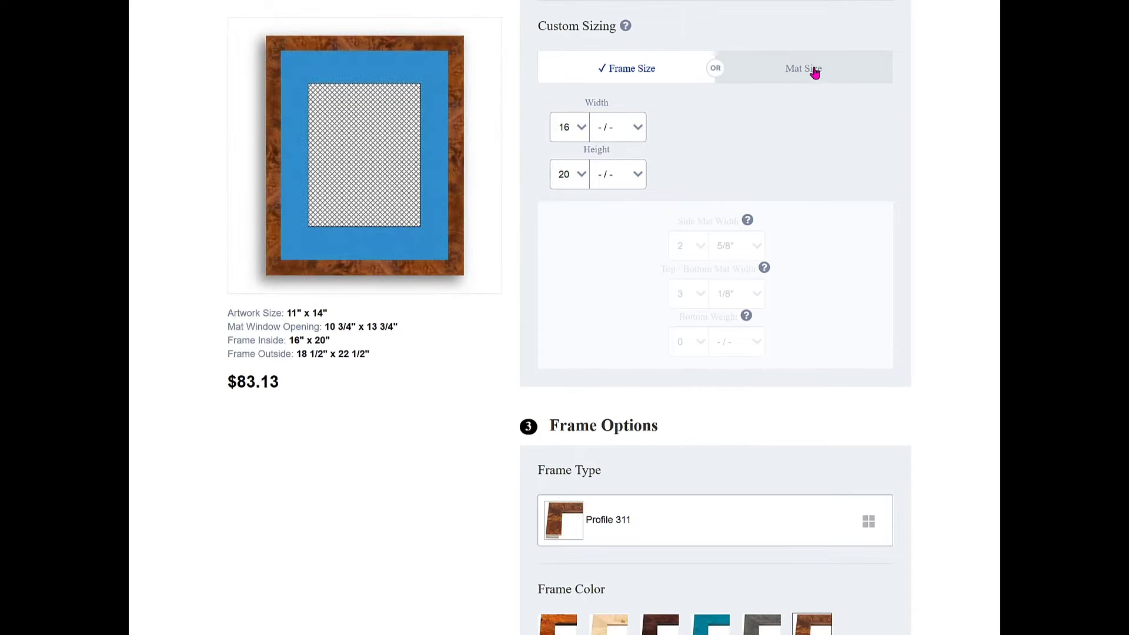
Step: Switch to mat-size sizing and set both side and top/bottom mat widths to 4
{"action": "left_click", "coordinate": [816, 73]}
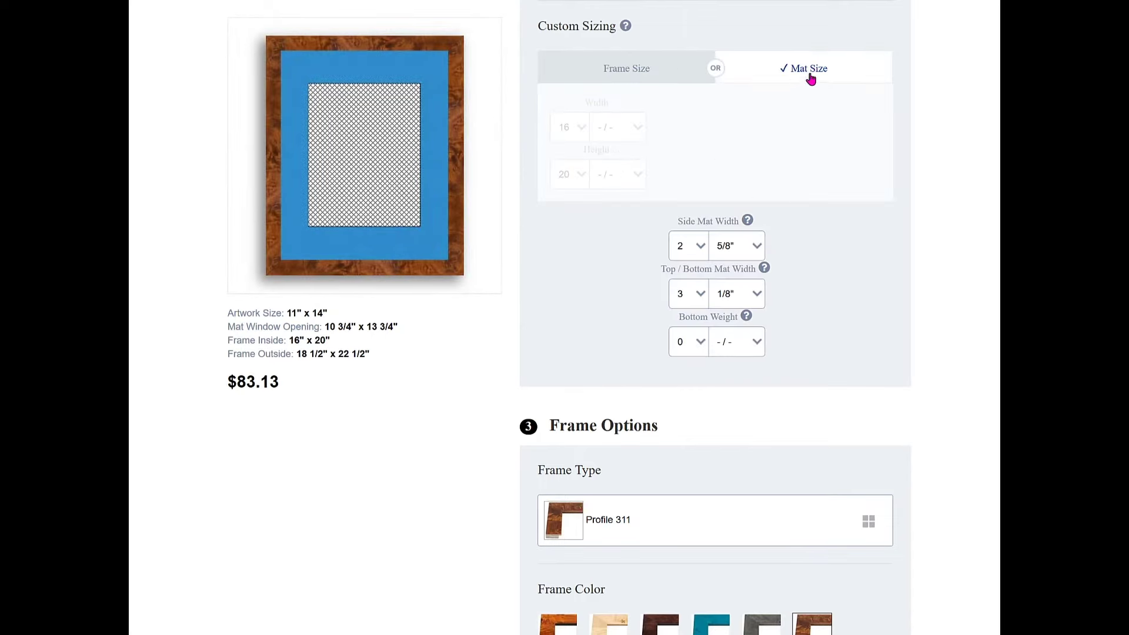
{"action": "left_click", "coordinate": [701, 250]}
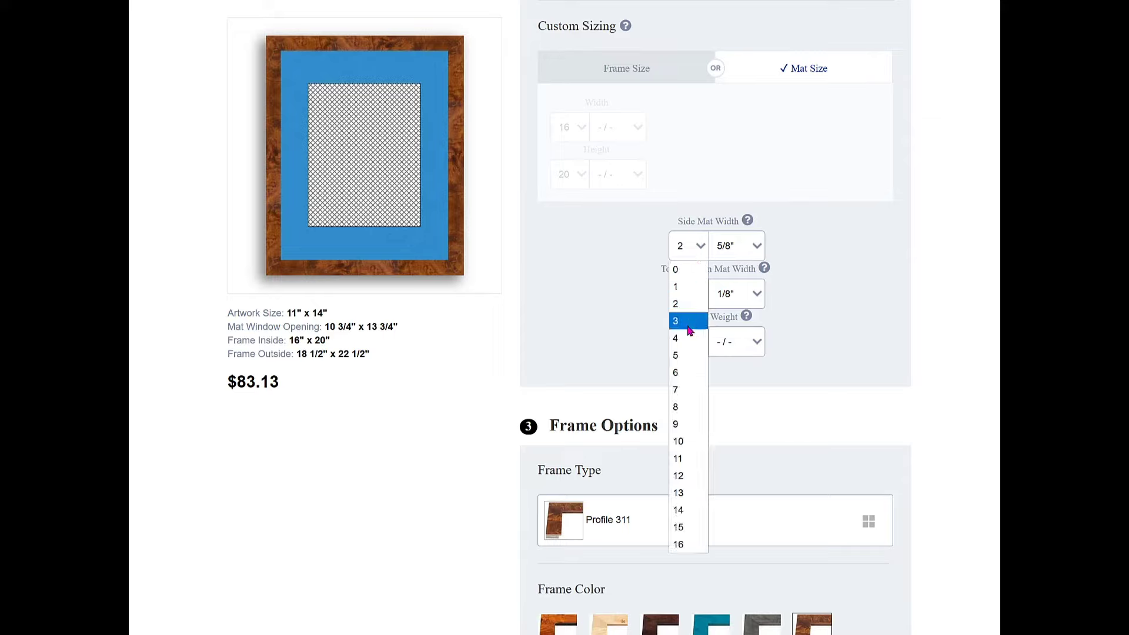
{"action": "left_click", "coordinate": [688, 333]}
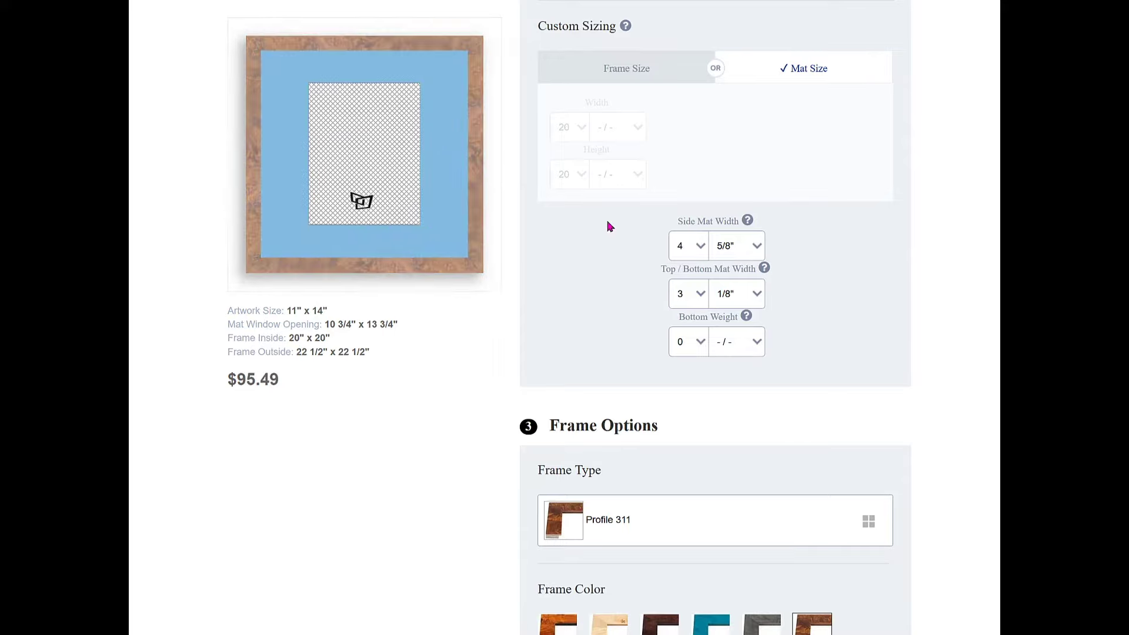
{"action": "left_click", "coordinate": [701, 294]}
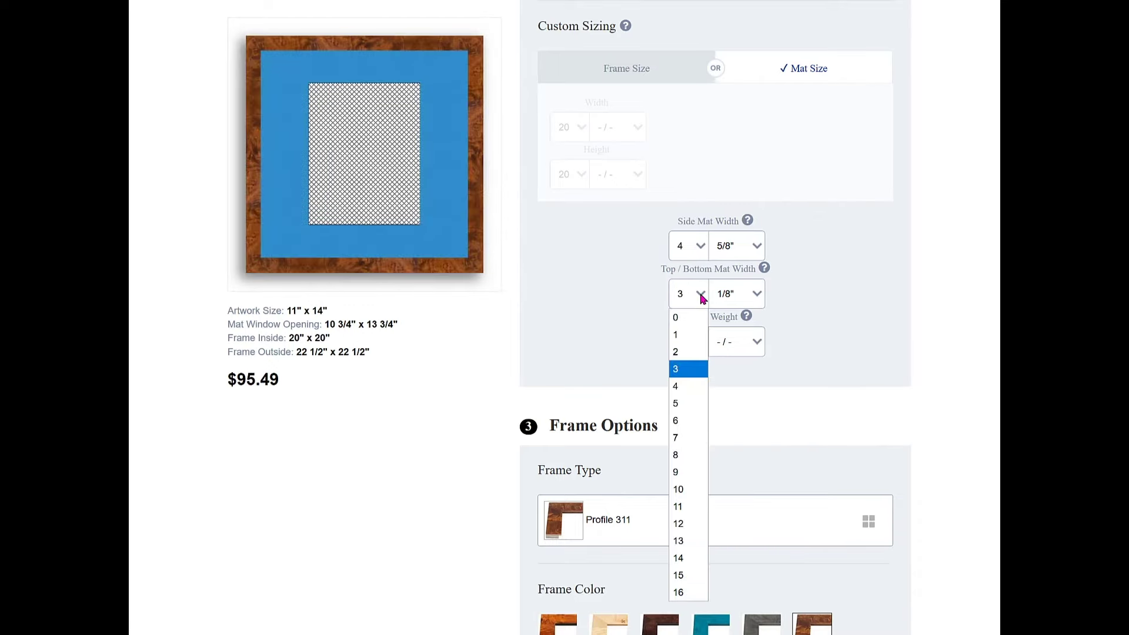
{"action": "left_click", "coordinate": [690, 385]}
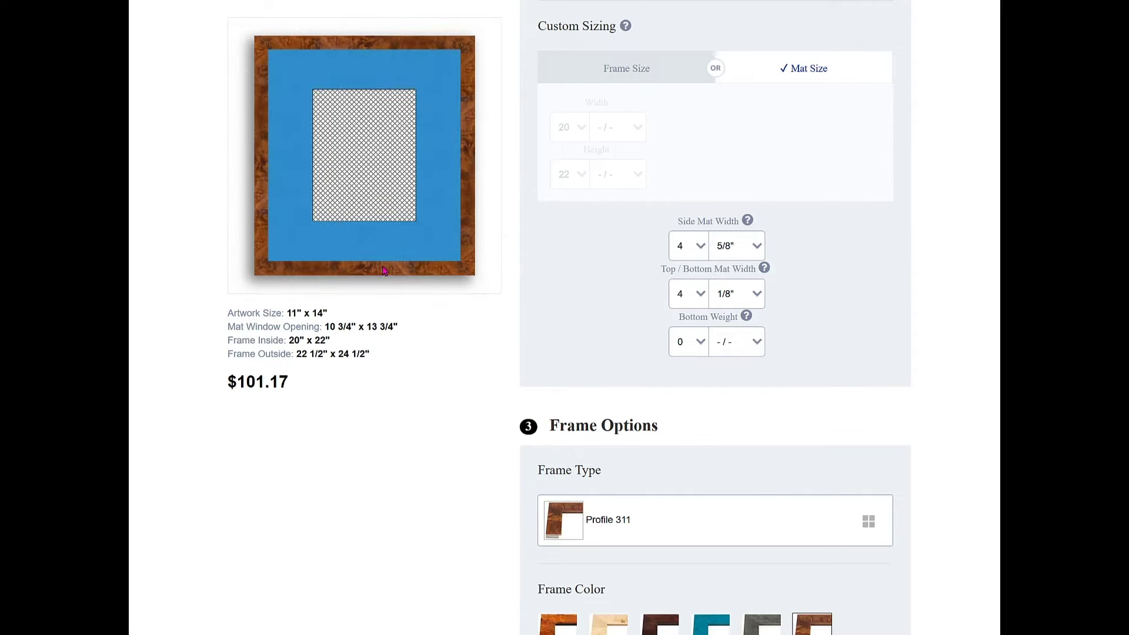
Step: Try a bottom weight of 1, then reset it to 0
{"action": "left_click", "coordinate": [705, 343]}
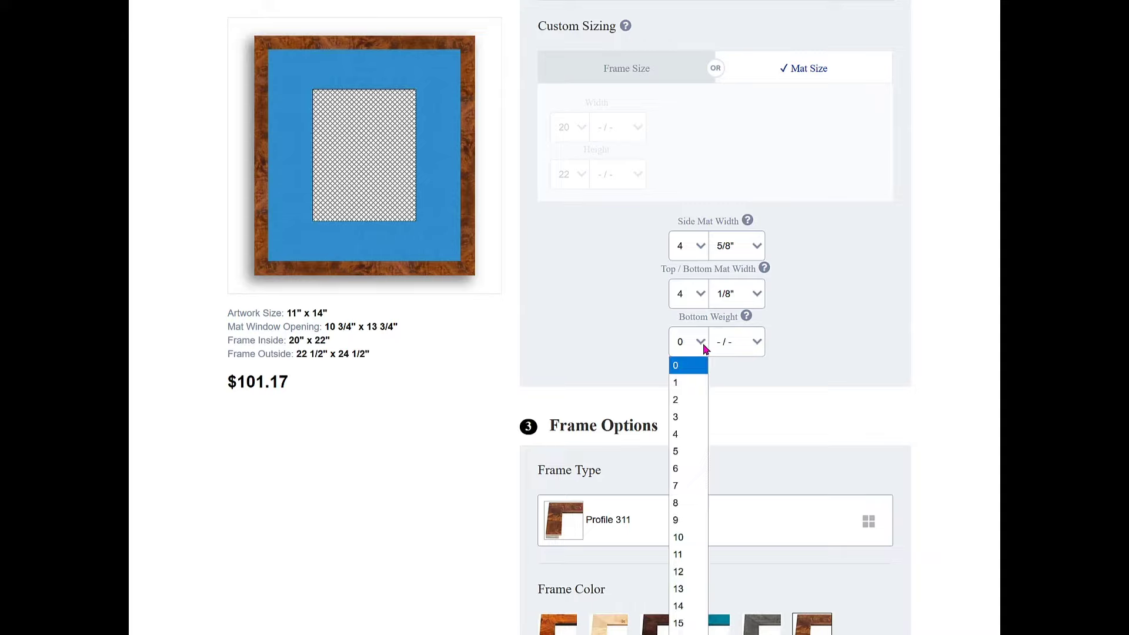
{"action": "left_click", "coordinate": [688, 393]}
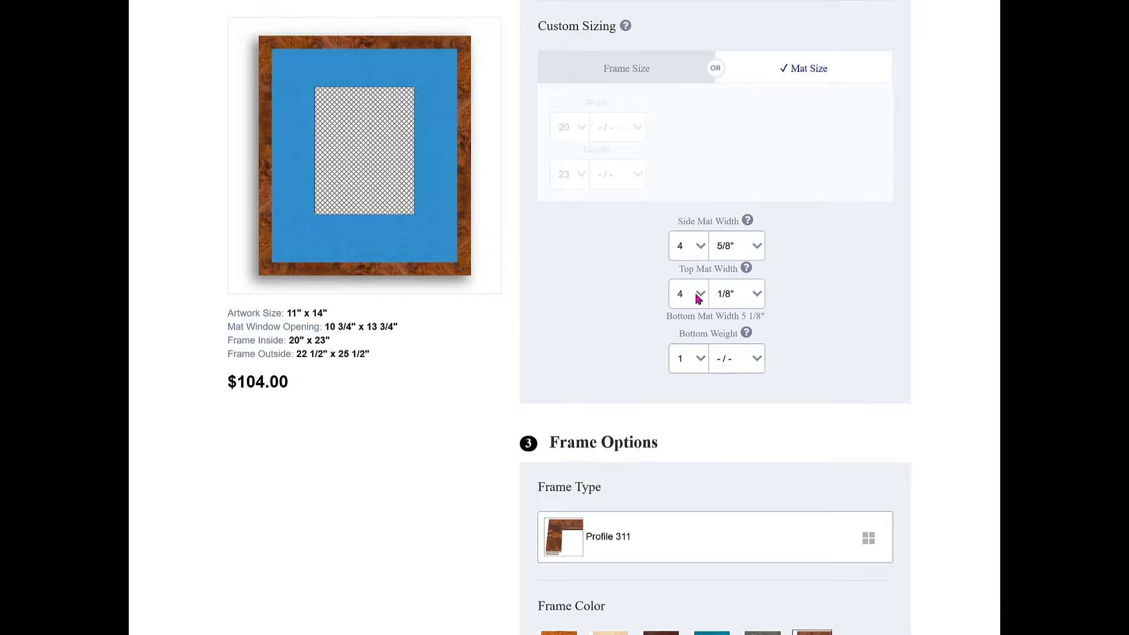
{"action": "left_click", "coordinate": [699, 364]}
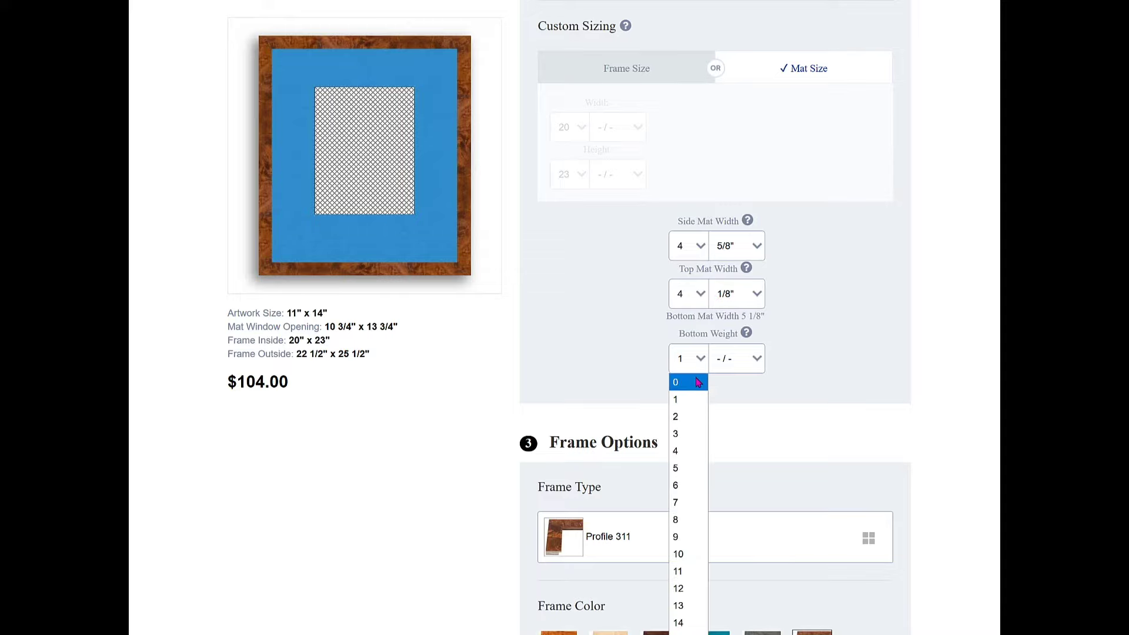
{"action": "left_click", "coordinate": [700, 381]}
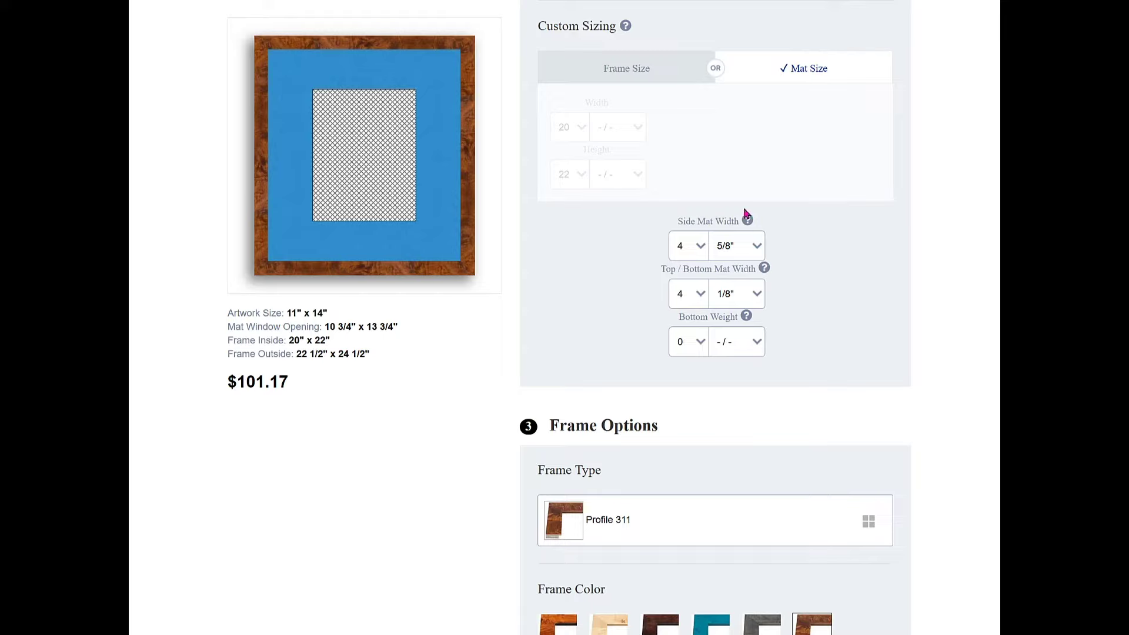
Step: Return to frame-size mode with width 16 and height 20, then check the mat window measurement
{"action": "mouse_move", "coordinate": [754, 271]}
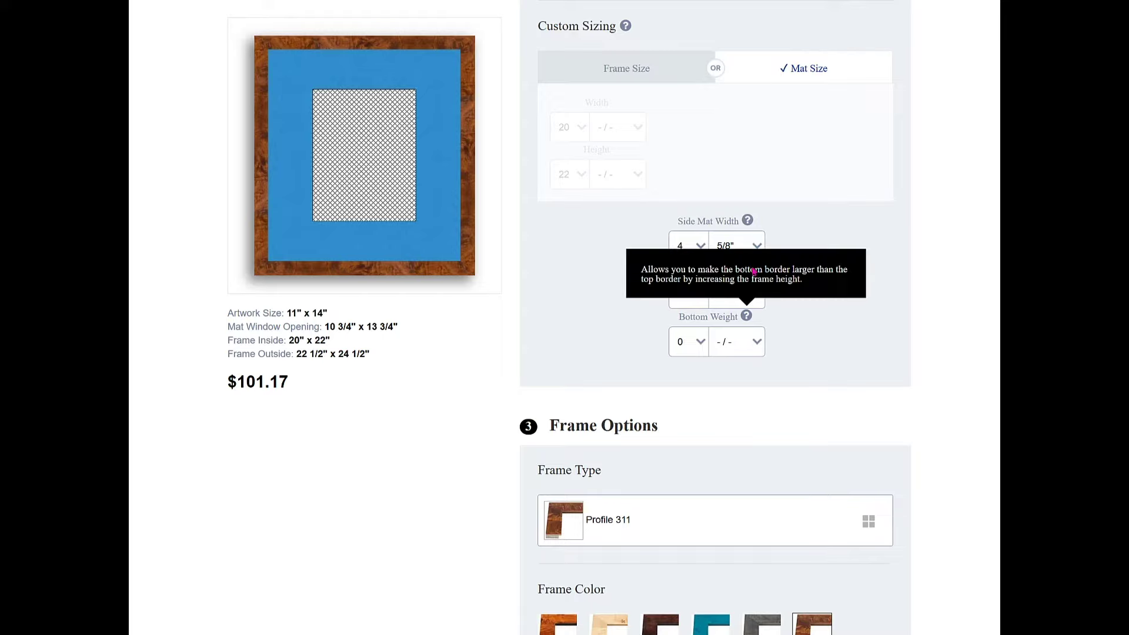
{"action": "left_click", "coordinate": [645, 69]}
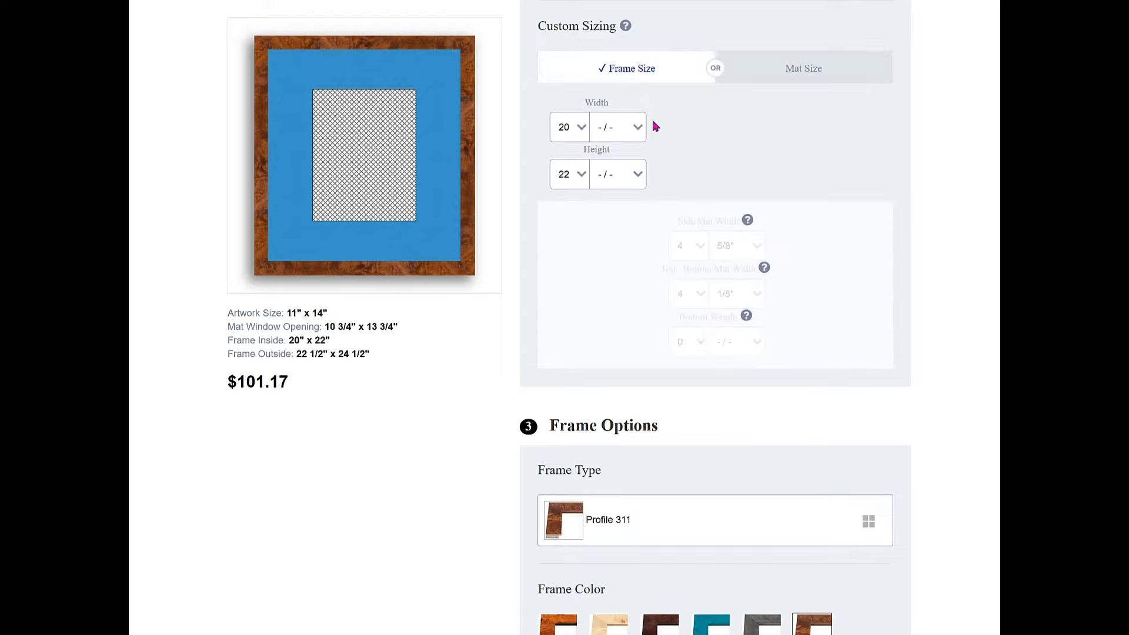
{"action": "left_click", "coordinate": [583, 127]}
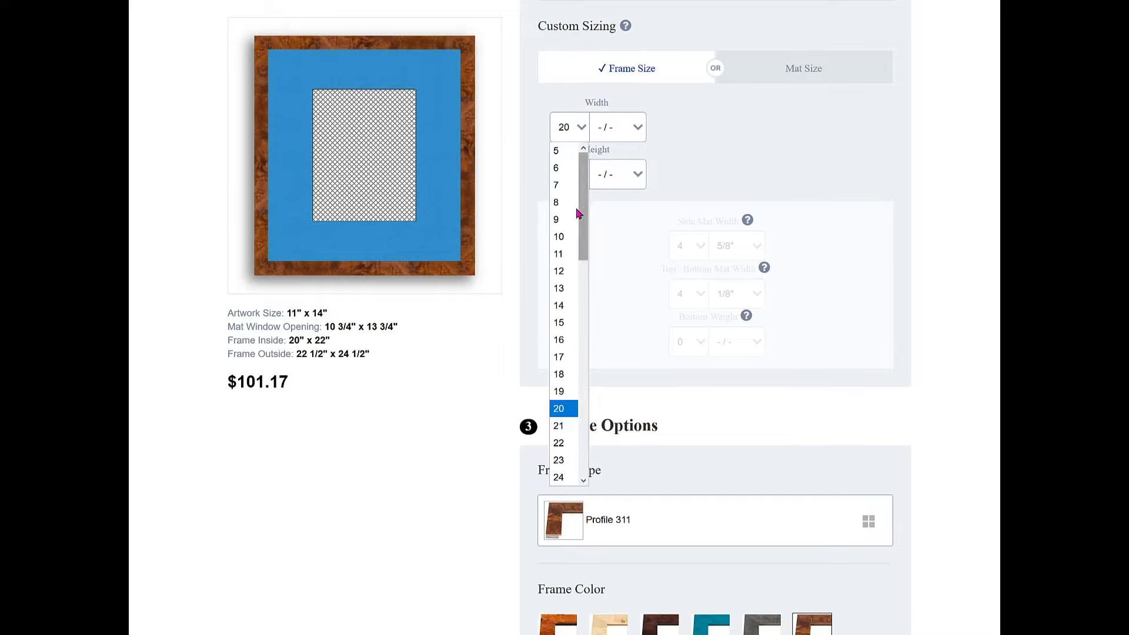
{"action": "left_click", "coordinate": [561, 340]}
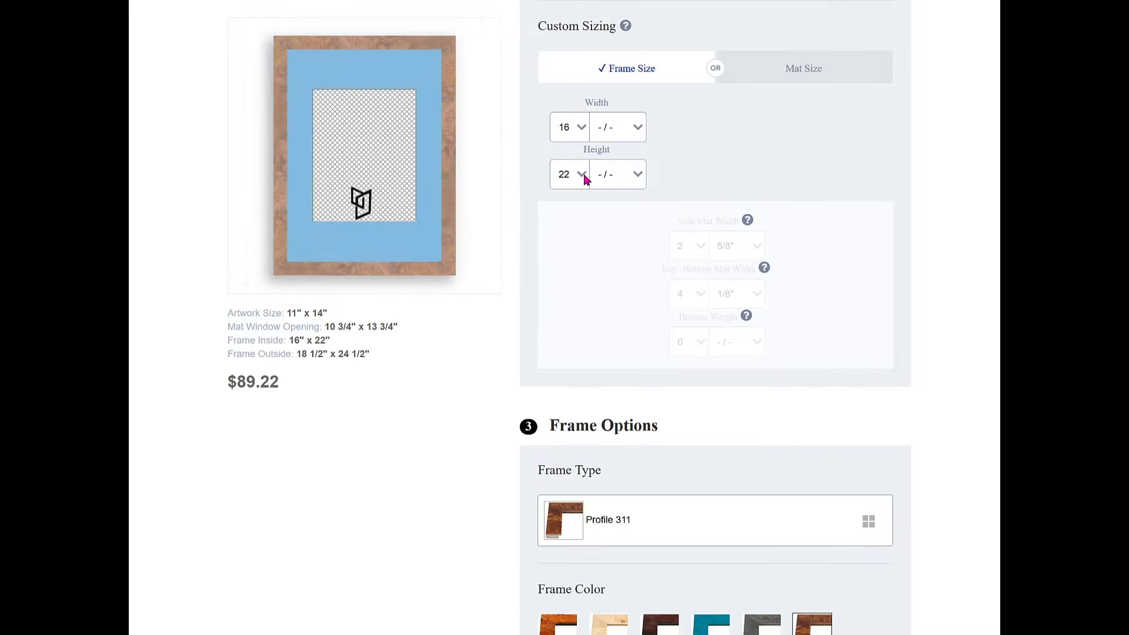
{"action": "left_click", "coordinate": [582, 176]}
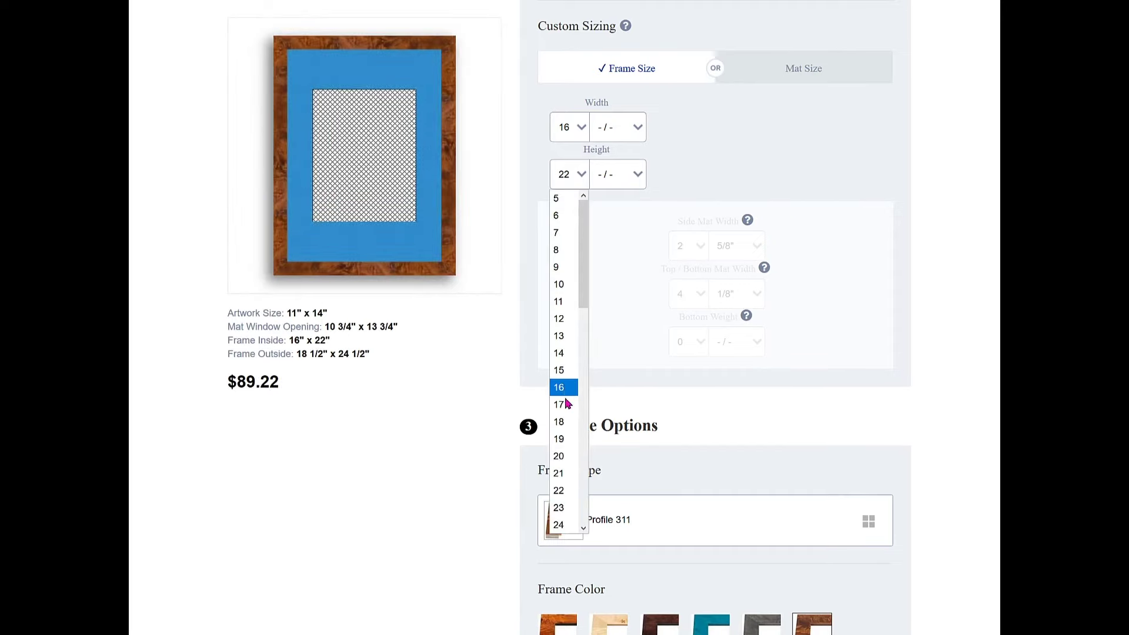
{"action": "left_click", "coordinate": [564, 457]}
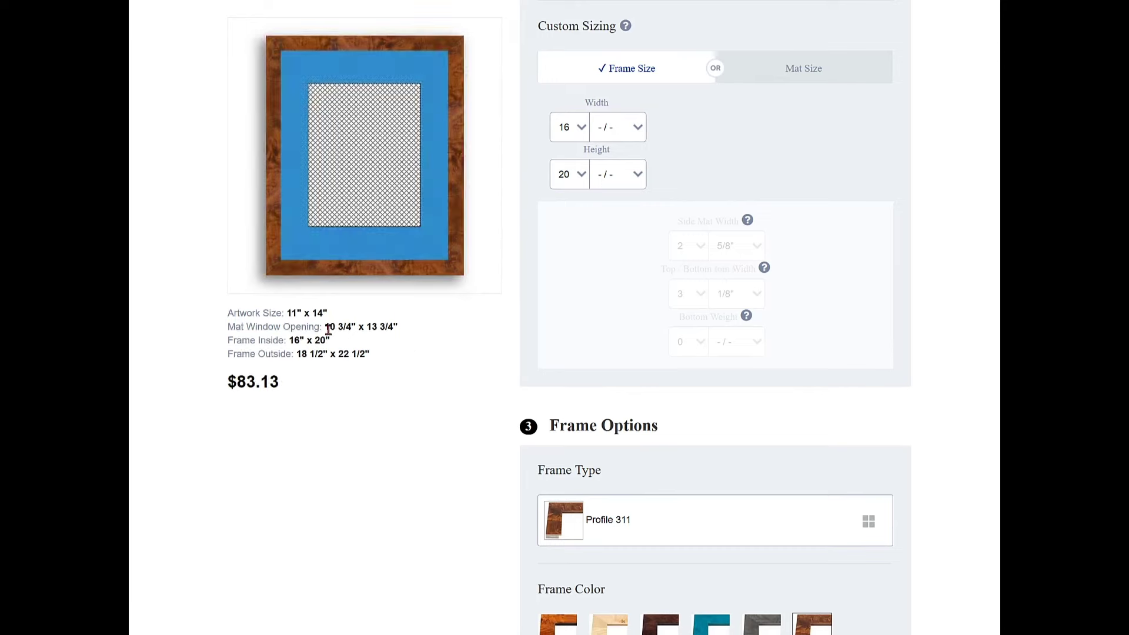
{"action": "left_click_drag", "start_coordinate": [328, 330], "coordinate": [393, 328]}
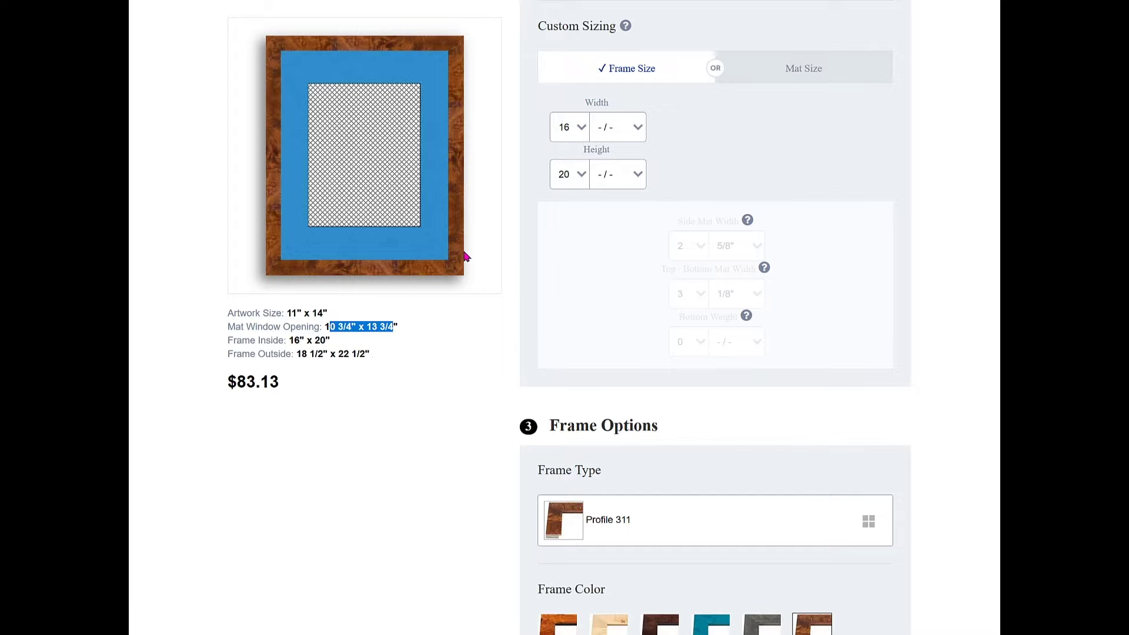
{"action": "left_click", "coordinate": [470, 351]}
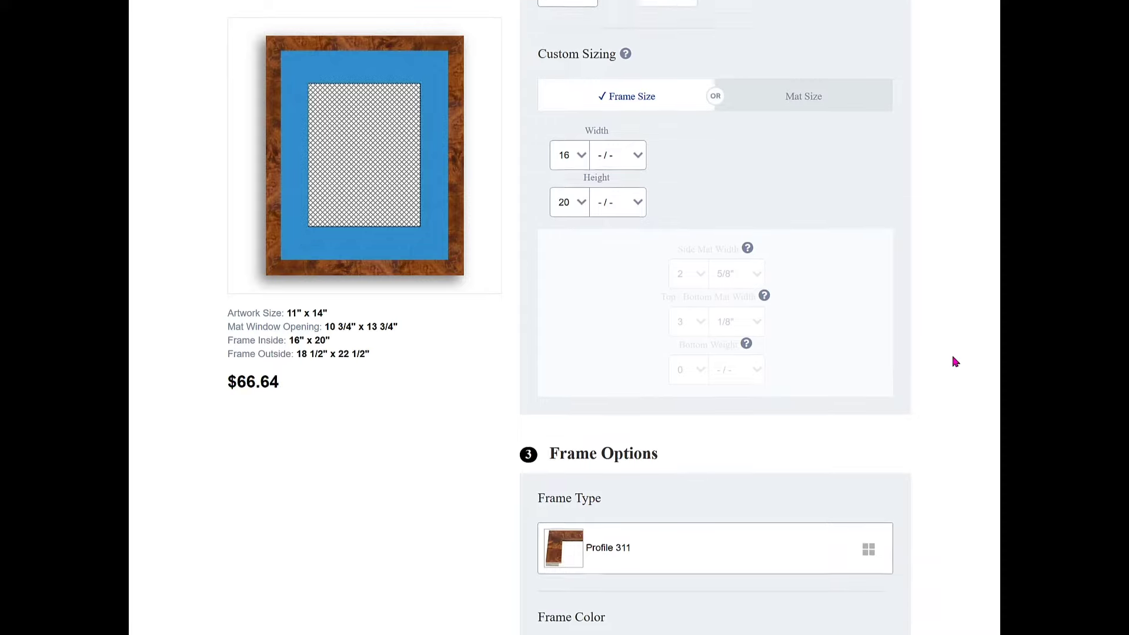
Step: Switch the mat layout to double mat after briefly trying three mats
{"action": "scroll", "coordinate": [955, 361], "scroll_direction": "up", "scroll_amount": 8}
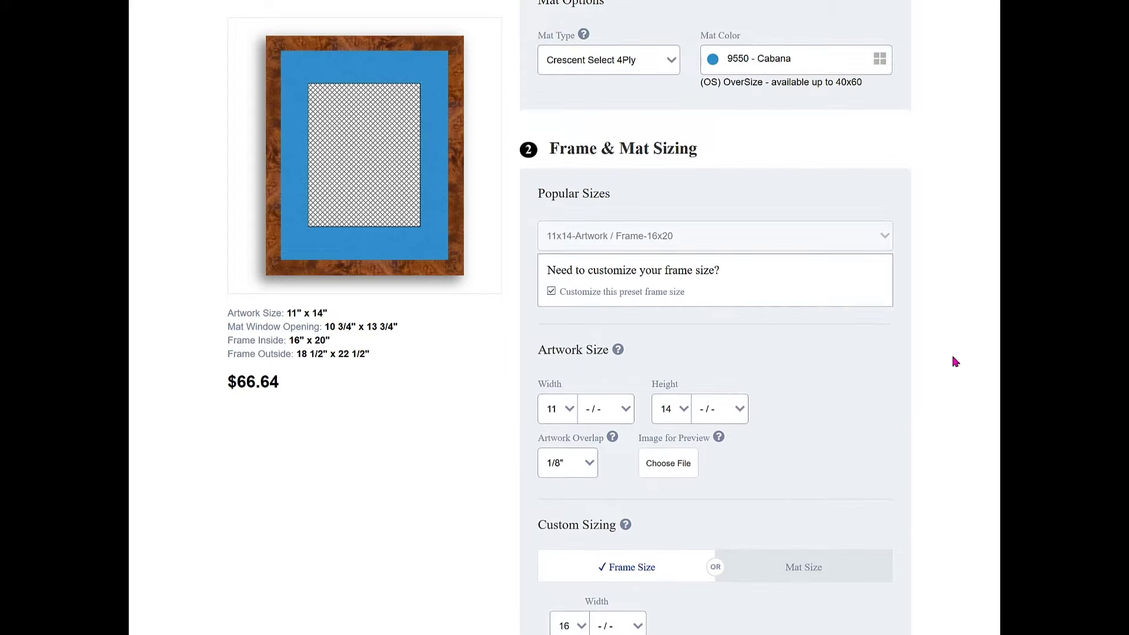
{"action": "scroll", "coordinate": [953, 359], "scroll_direction": "up", "scroll_amount": 3}
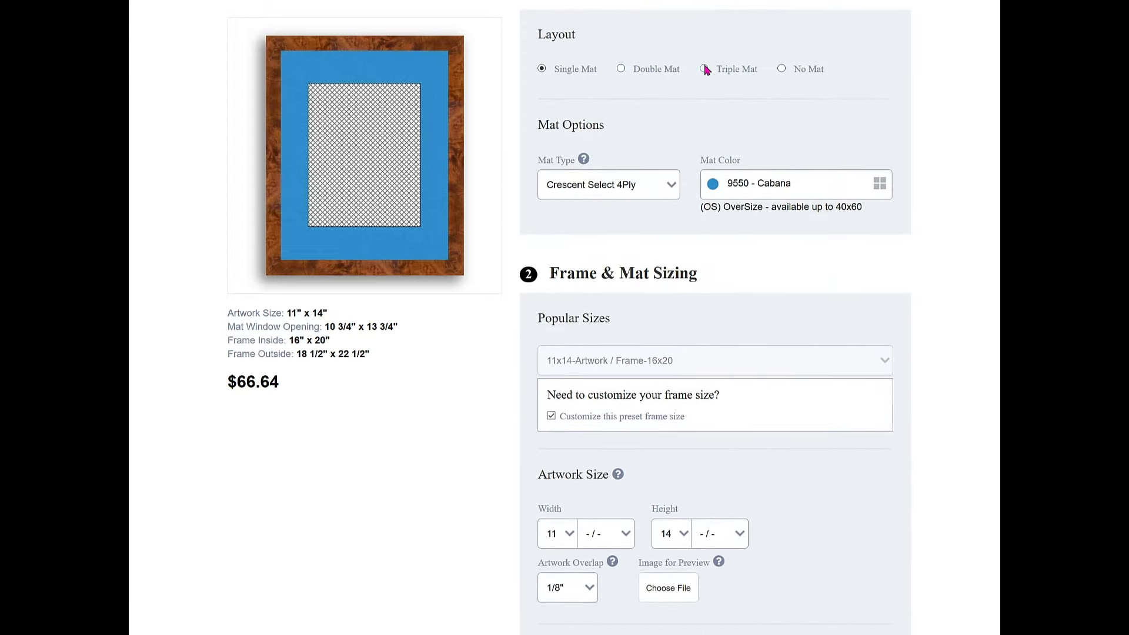
{"action": "left_click", "coordinate": [705, 69]}
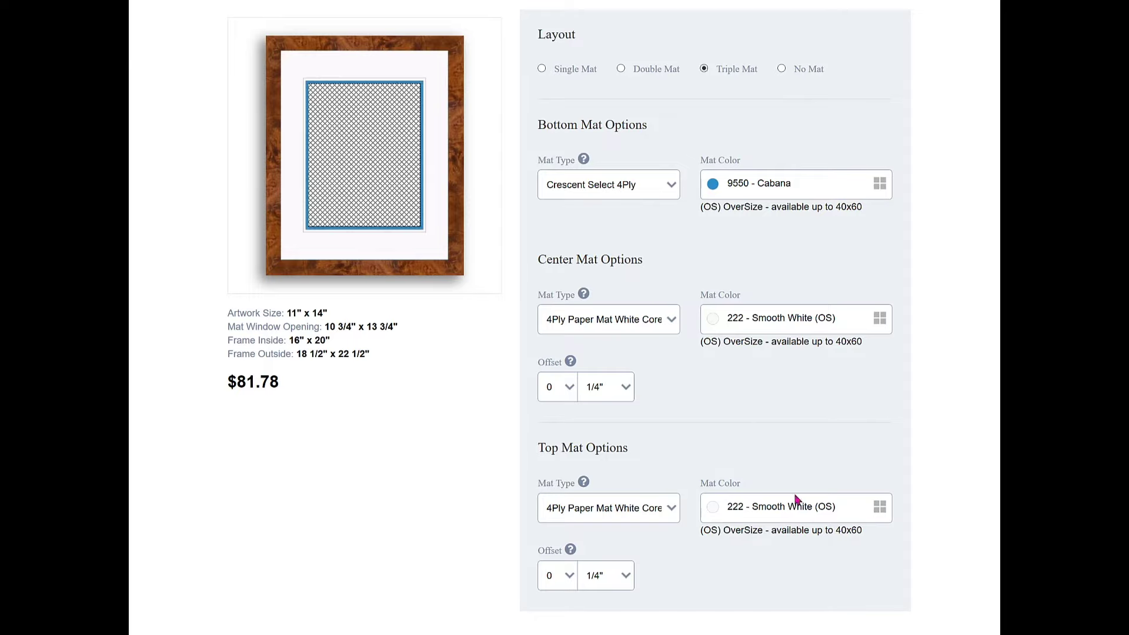
{"action": "left_click", "coordinate": [621, 69]}
Step: Make the top mat Crescent Select 4Ply in 9869 Red with a 1/2" offset
{"action": "left_click", "coordinate": [670, 321]}
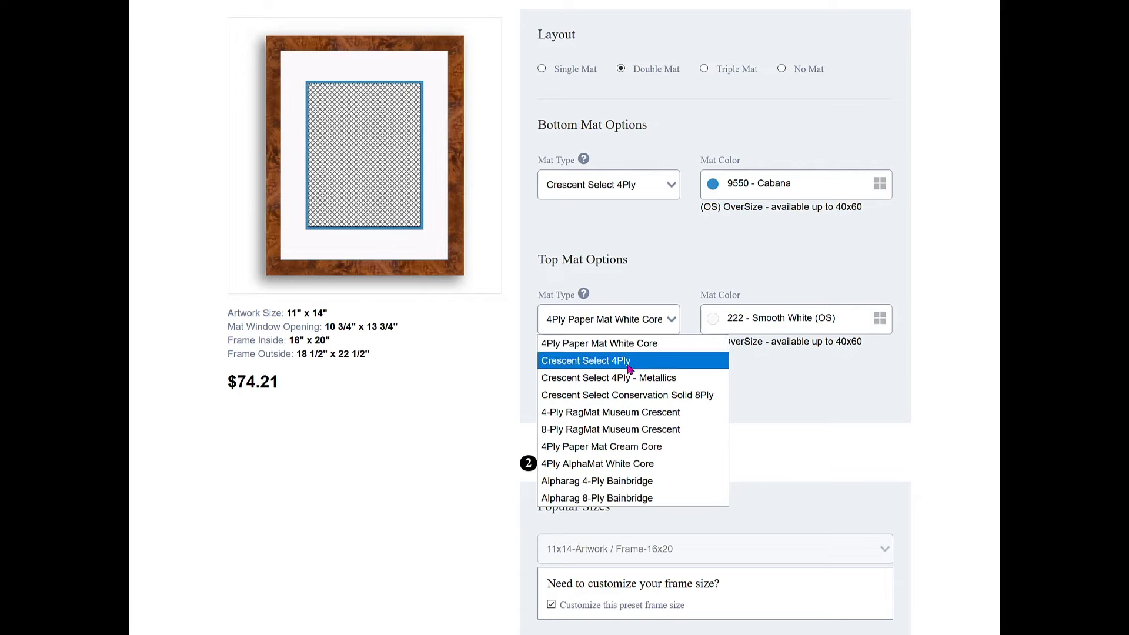
{"action": "left_click", "coordinate": [631, 360]}
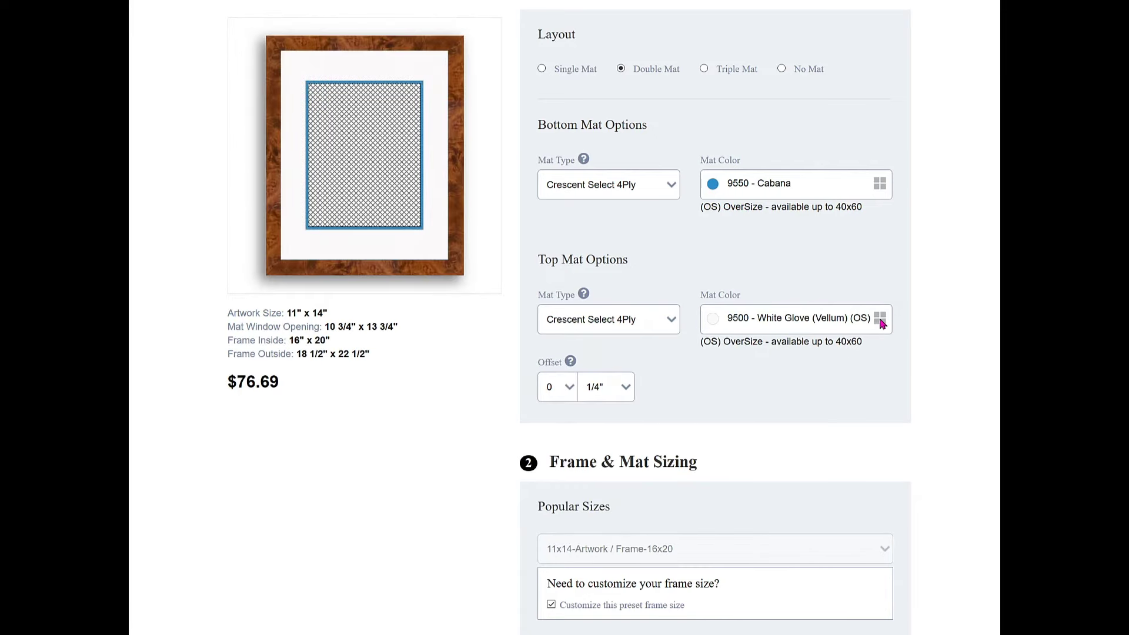
{"action": "left_click", "coordinate": [880, 321]}
{"action": "scroll", "coordinate": [583, 459], "scroll_direction": "down", "scroll_amount": 10}
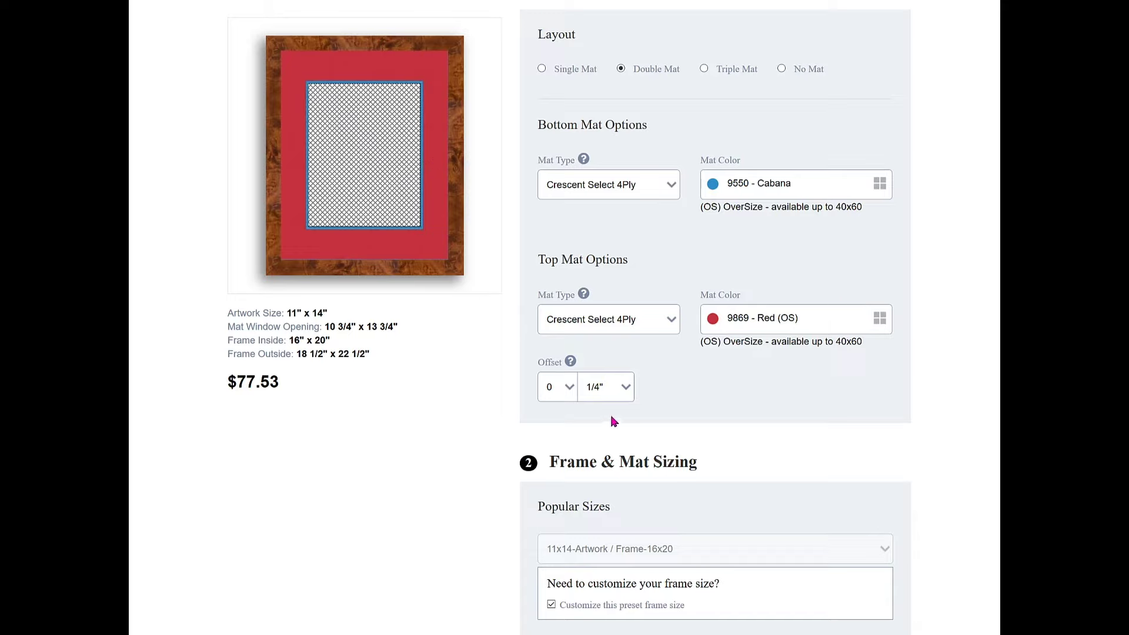
{"action": "left_click", "coordinate": [626, 390]}
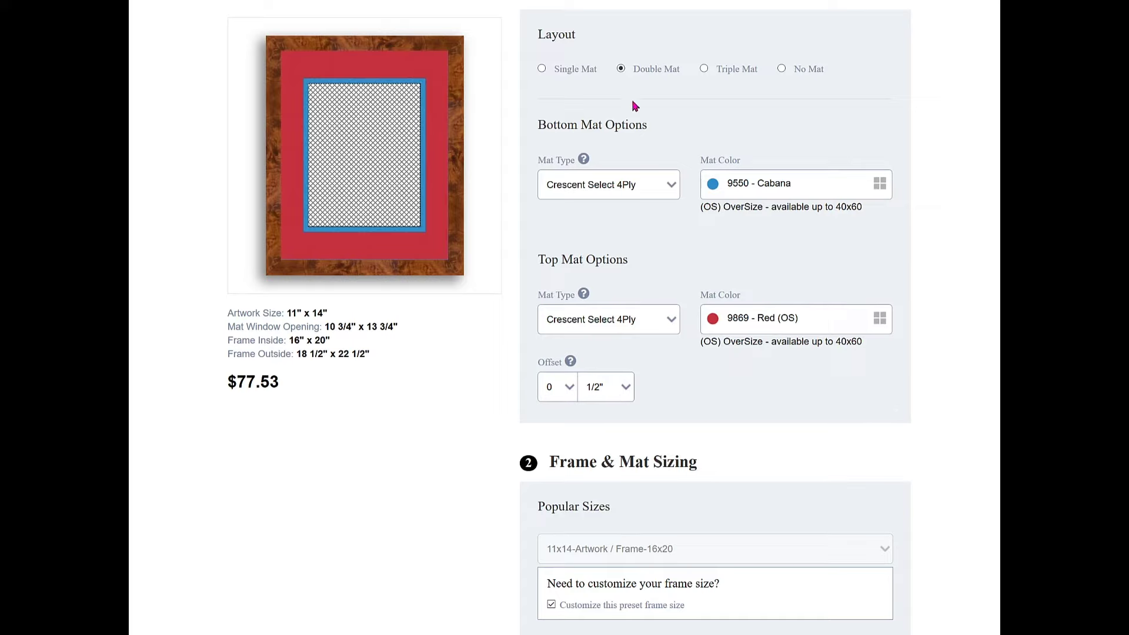
Step: Revert to a single Cabana mat and pick a negative artwork overlap for a 12" x 15" window
{"action": "left_click", "coordinate": [543, 69]}
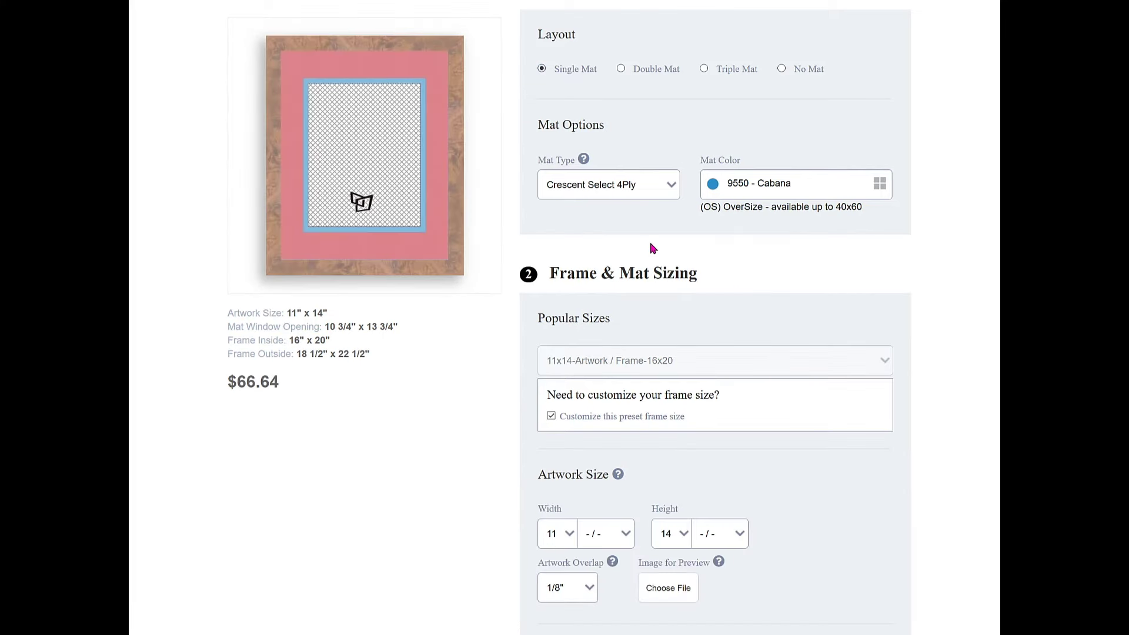
{"action": "scroll", "coordinate": [720, 377], "scroll_direction": "down", "scroll_amount": 5}
{"action": "scroll", "coordinate": [695, 369], "scroll_direction": "down", "scroll_amount": 1}
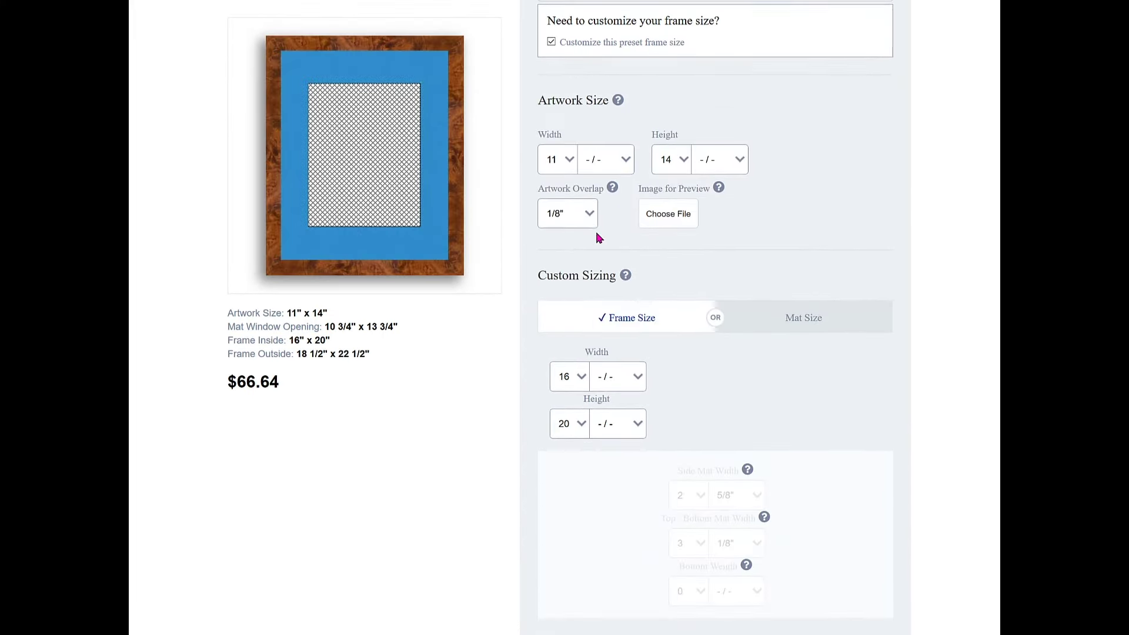
{"action": "left_click", "coordinate": [590, 214]}
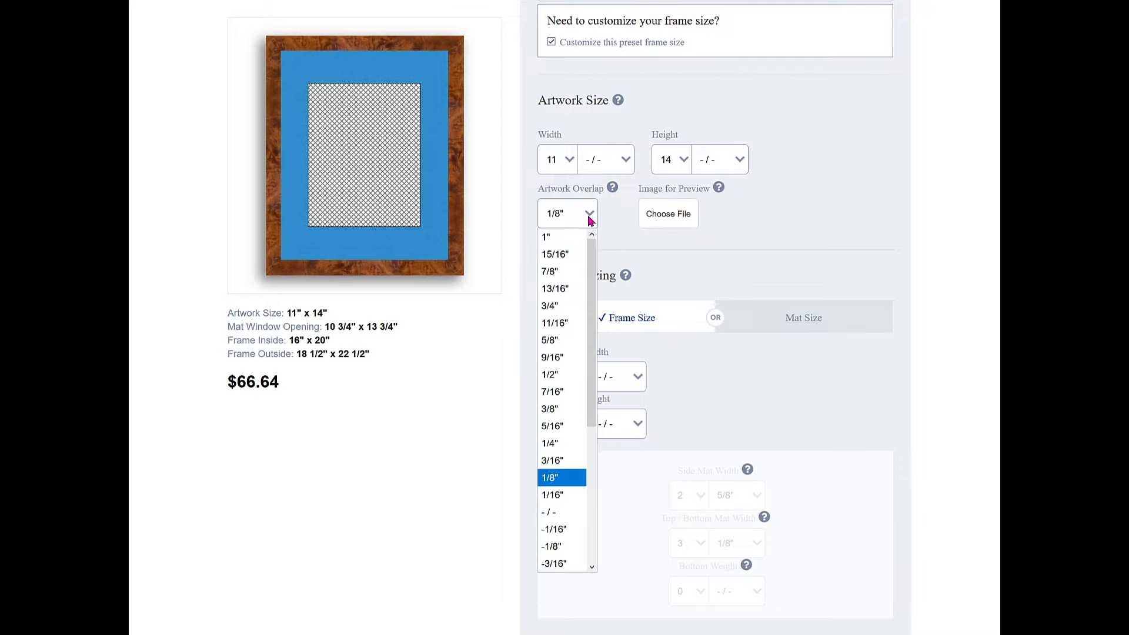
{"action": "scroll", "coordinate": [570, 481], "scroll_direction": "down", "scroll_amount": 2}
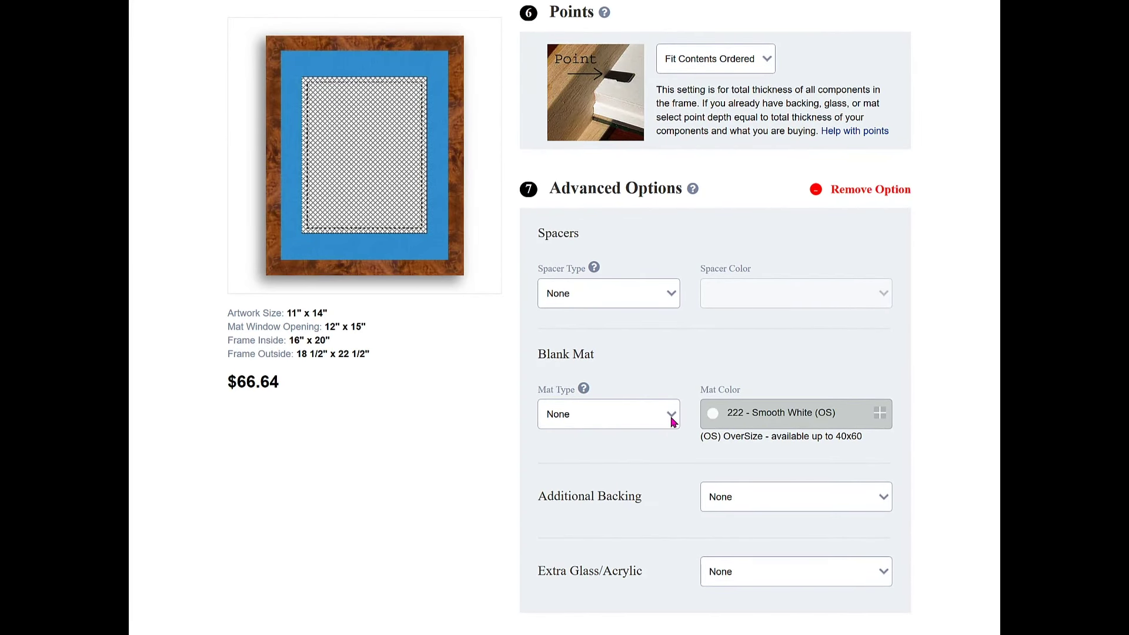
Step: Set the blank mat to Crescent Select 4Ply in 9500 White Glove (Vellum), bringing the price to $75.18
{"action": "left_click", "coordinate": [671, 415]}
{"action": "left_click", "coordinate": [632, 453]}
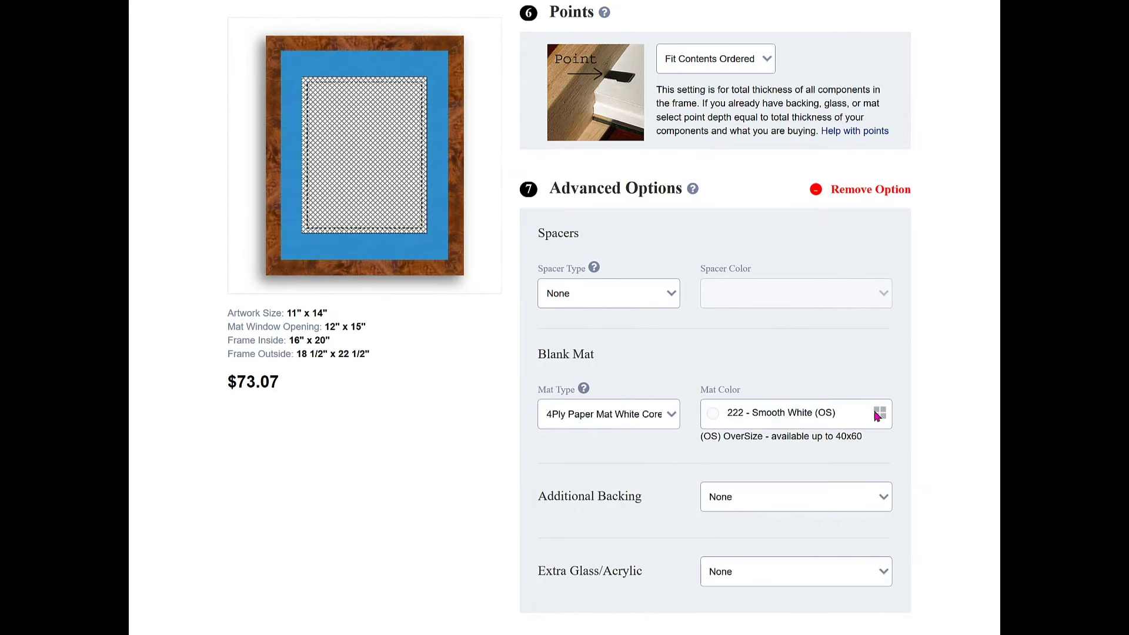
{"action": "left_click", "coordinate": [878, 414]}
{"action": "left_click", "coordinate": [661, 302]}
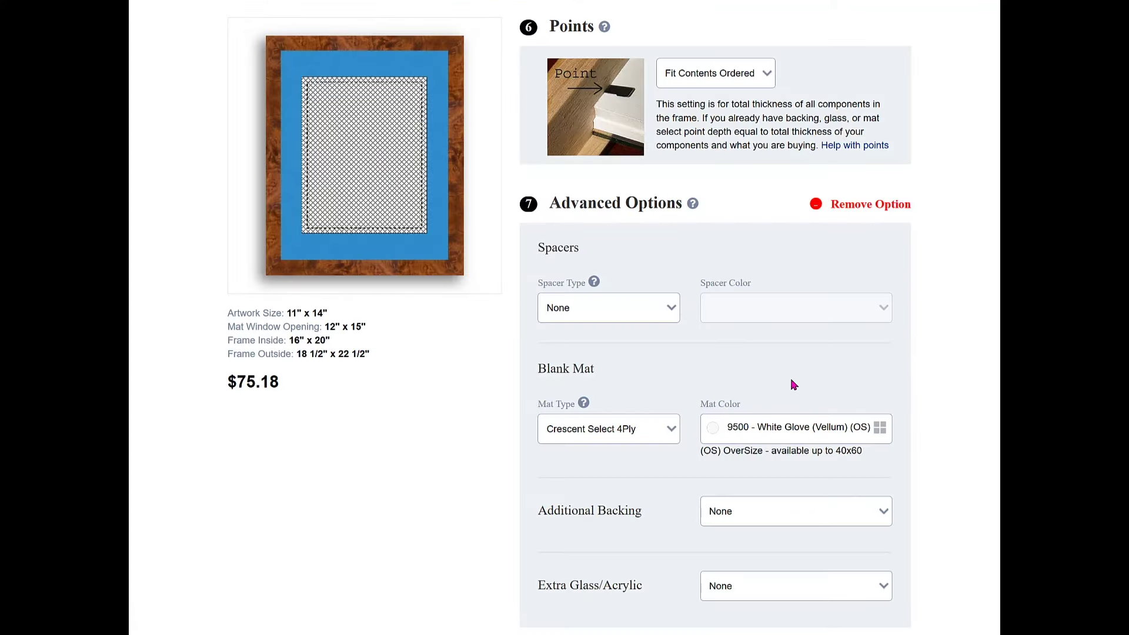
Step: Go to the Video Gallery page through How To > Videos in the top navigation
{"action": "scroll", "coordinate": [952, 417], "scroll_direction": "up", "scroll_amount": 5}
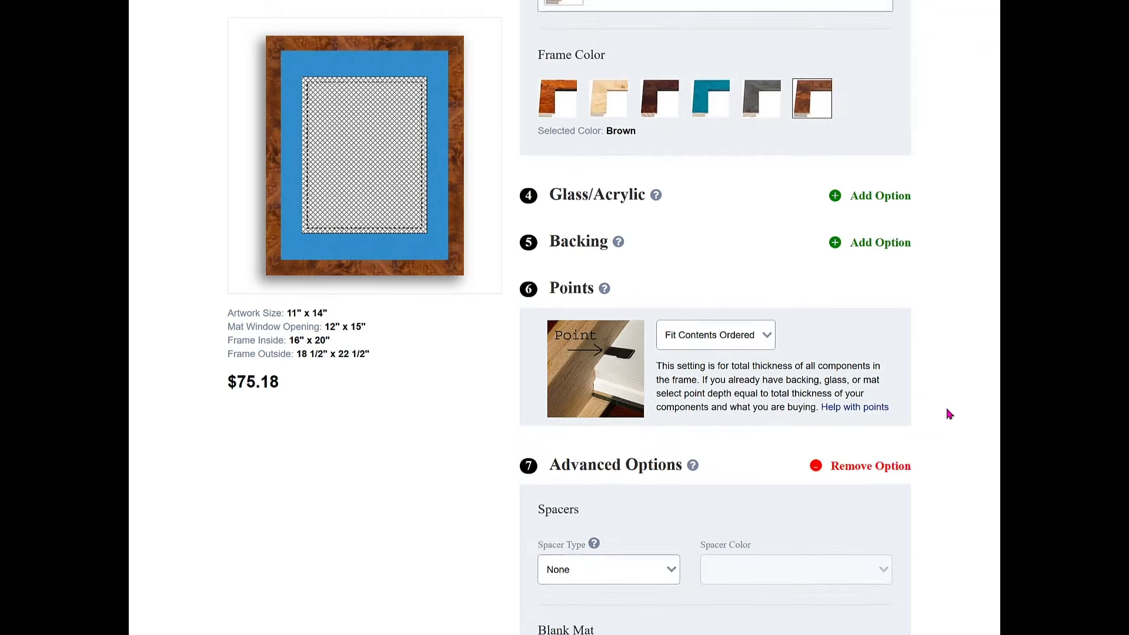
{"action": "scroll", "coordinate": [949, 414], "scroll_direction": "up", "scroll_amount": 12}
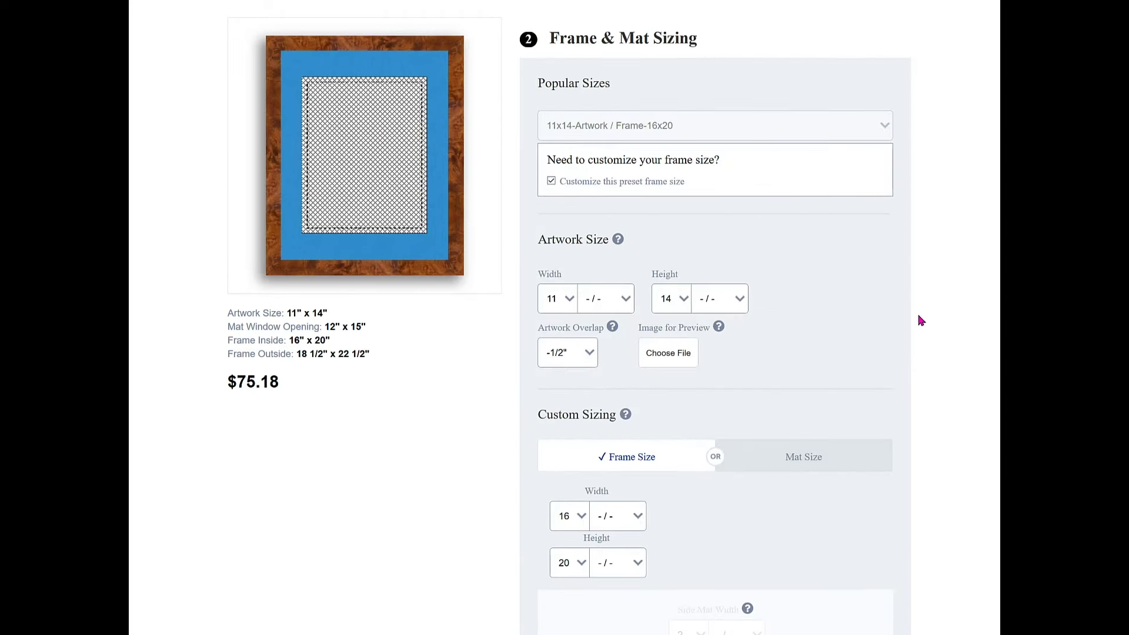
{"action": "scroll", "coordinate": [862, 273], "scroll_direction": "up", "scroll_amount": 9}
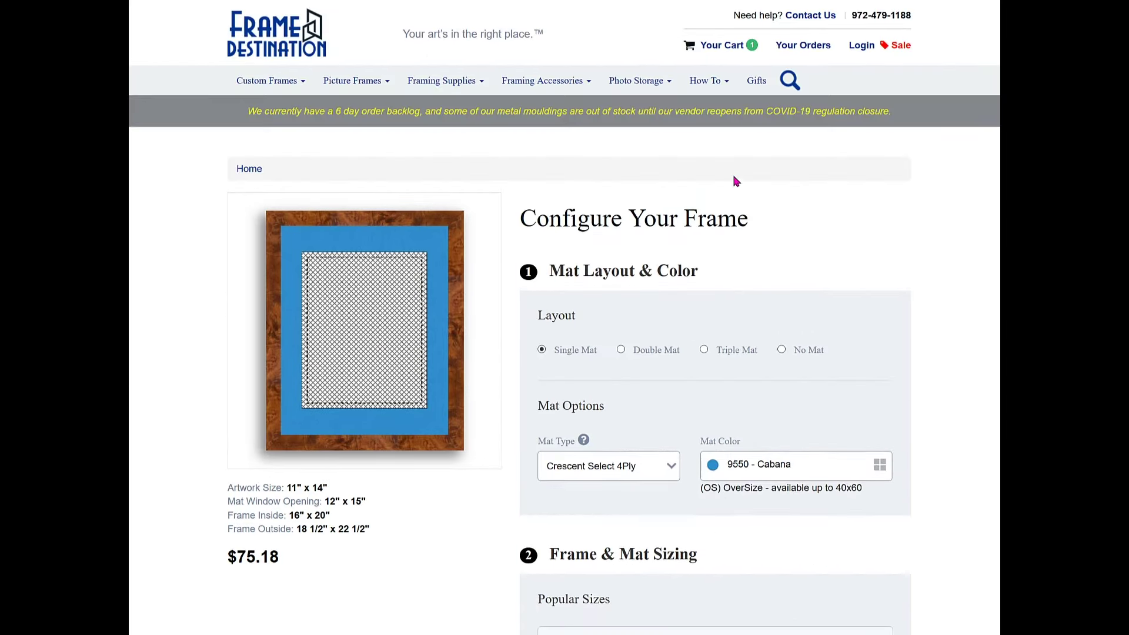
{"action": "mouse_move", "coordinate": [722, 85]}
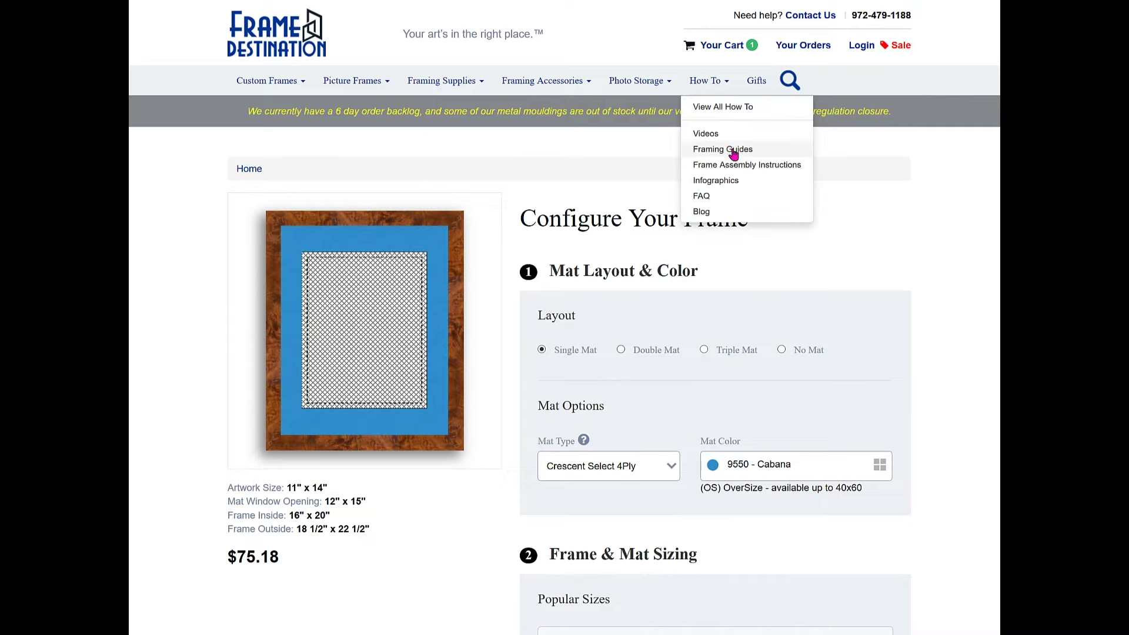
{"action": "left_click", "coordinate": [706, 134]}
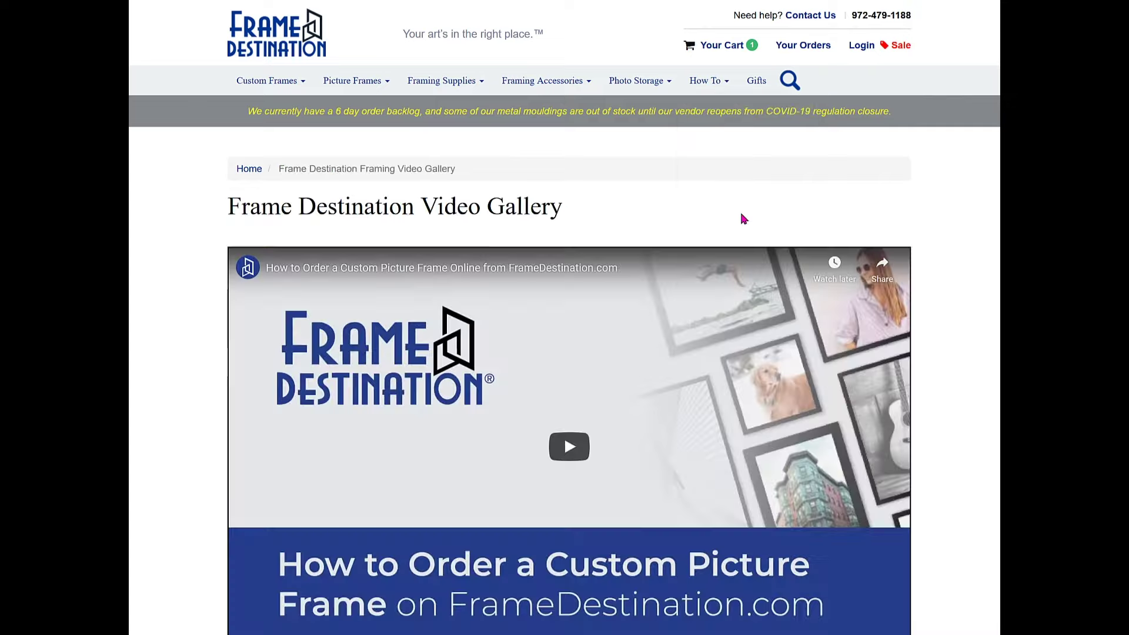